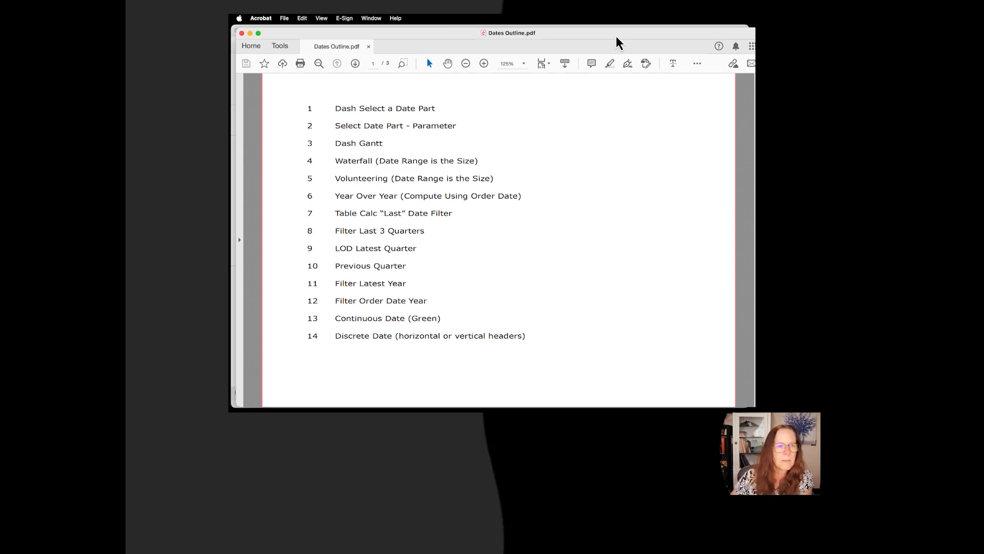
# Step: Move the outline PDF out of the way, switch to Tableau and view the dashboard's Select Date Part options
pyautogui.moveTo(617, 36); pyautogui.dragTo(755, 43)
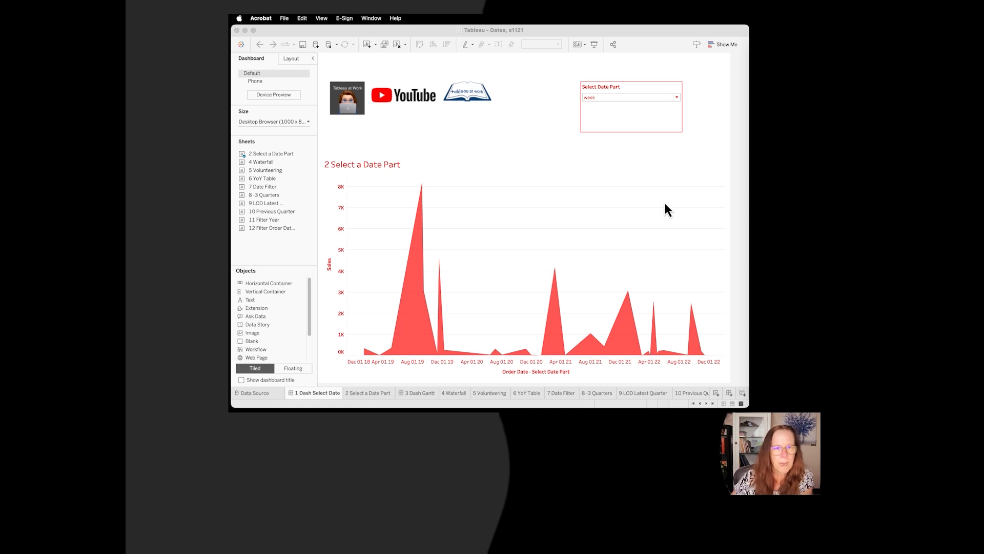
pyautogui.click(677, 98)
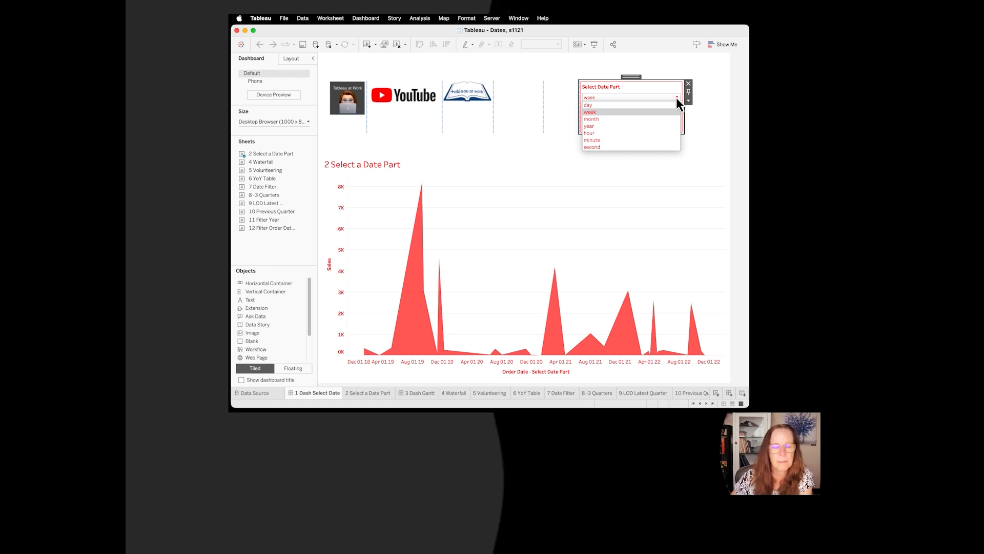
pyautogui.click(676, 97)
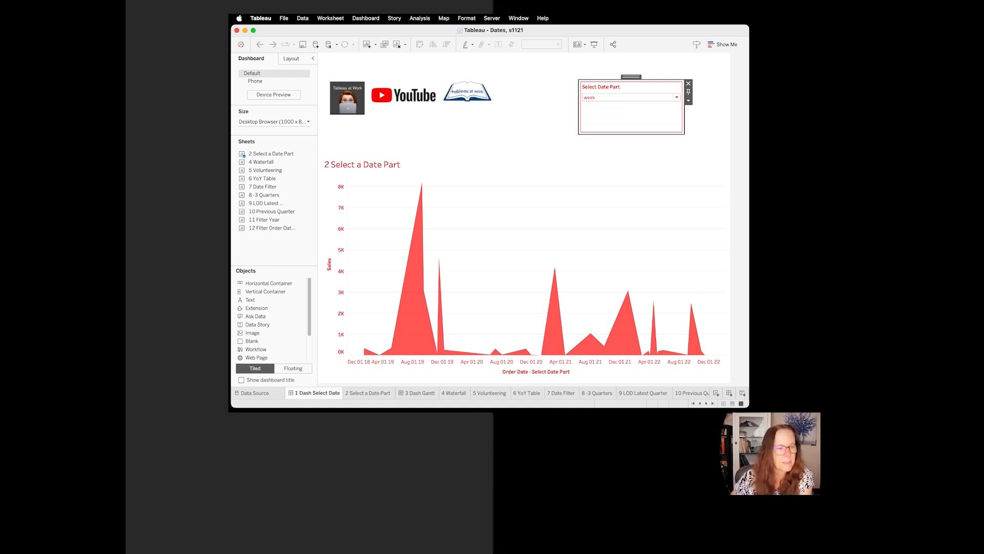
# Step: Go to the 2 Select a Date Part sheet and review the settings of the Select Date Part.p parameter
pyautogui.click(371, 394)
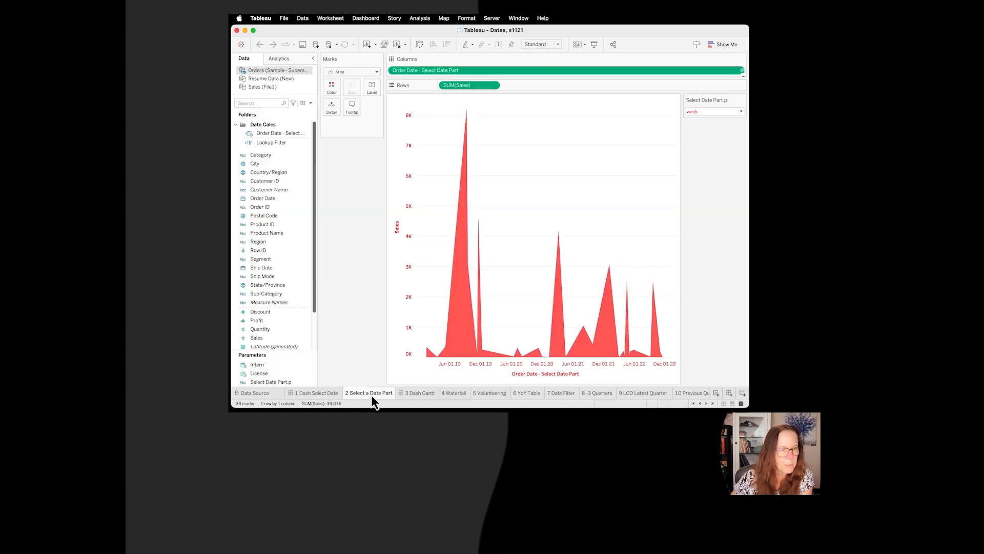
pyautogui.click(311, 383)
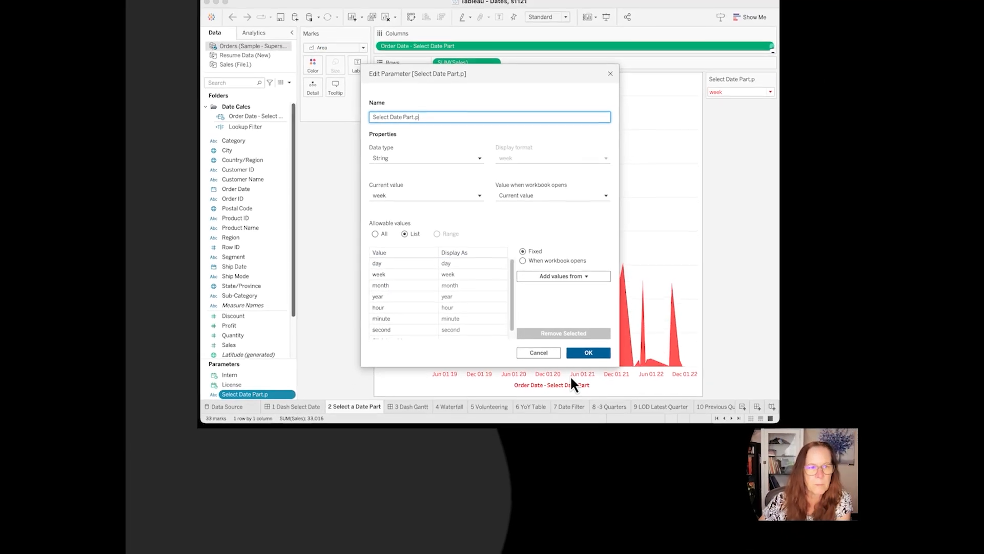
pyautogui.click(589, 352)
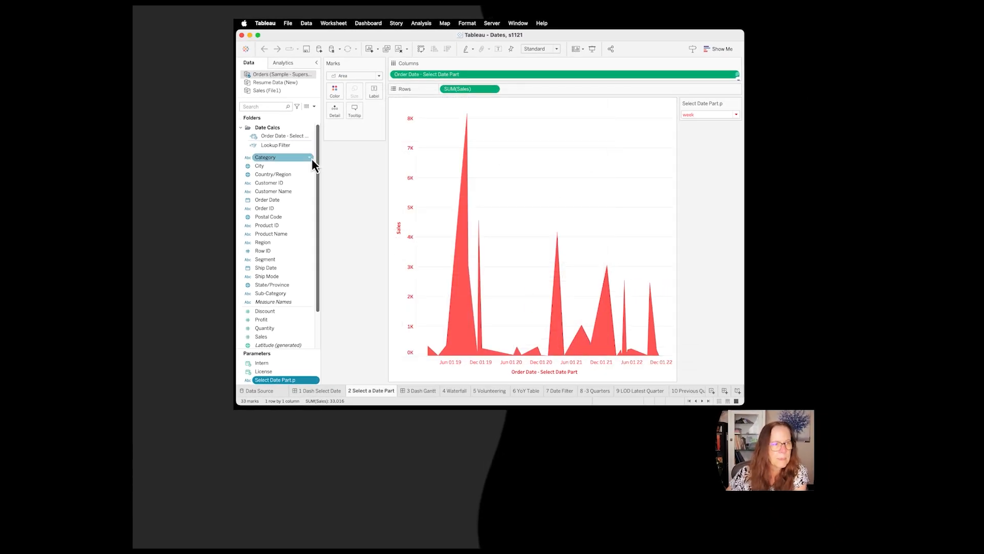
# Step: Widen the data pane and examine the DATETRUNC formula of the Order Date - Select Date Part calculation
pyautogui.moveTo(321, 145); pyautogui.dragTo(339, 143)
pyautogui.click(280, 135)
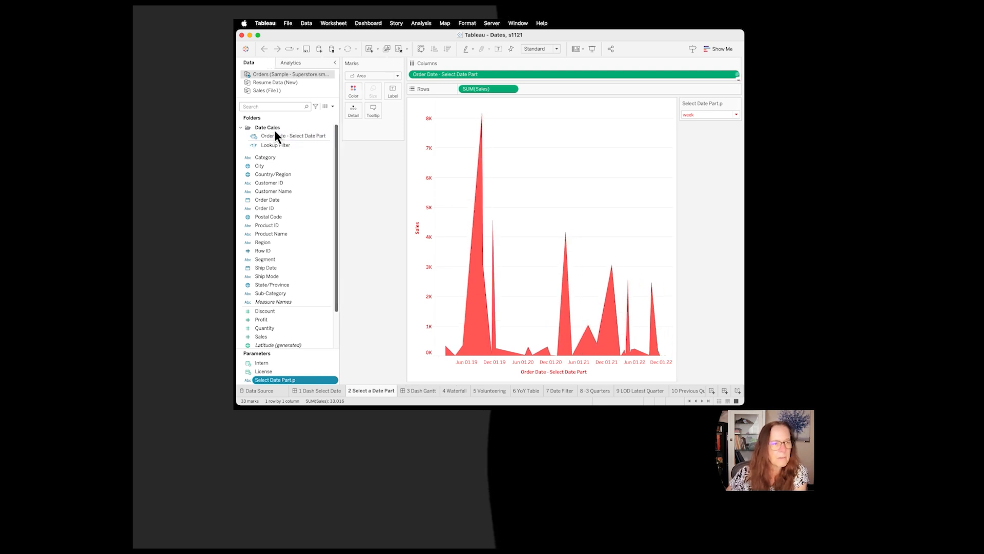
pyautogui.click(329, 136)
pyautogui.click(347, 180)
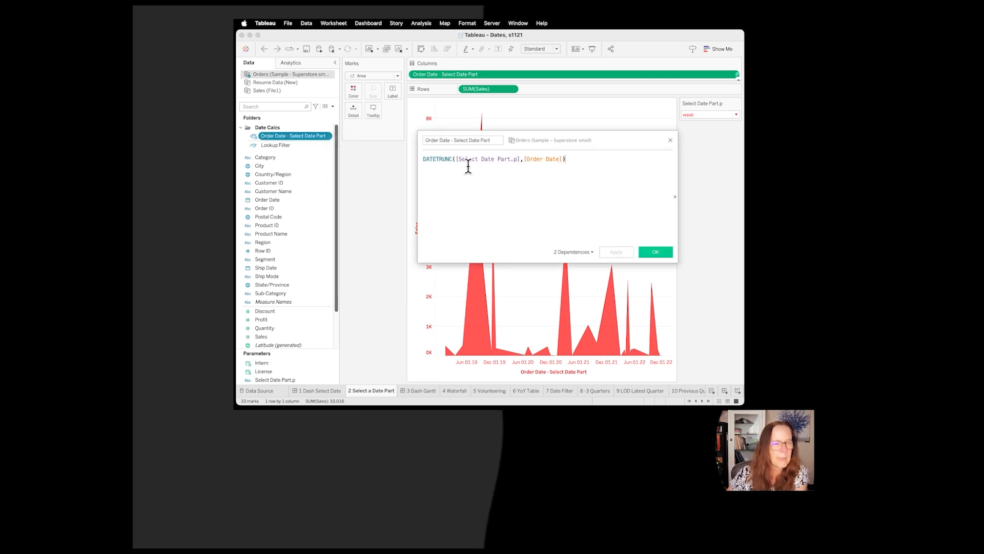
pyautogui.doubleClick(440, 159)
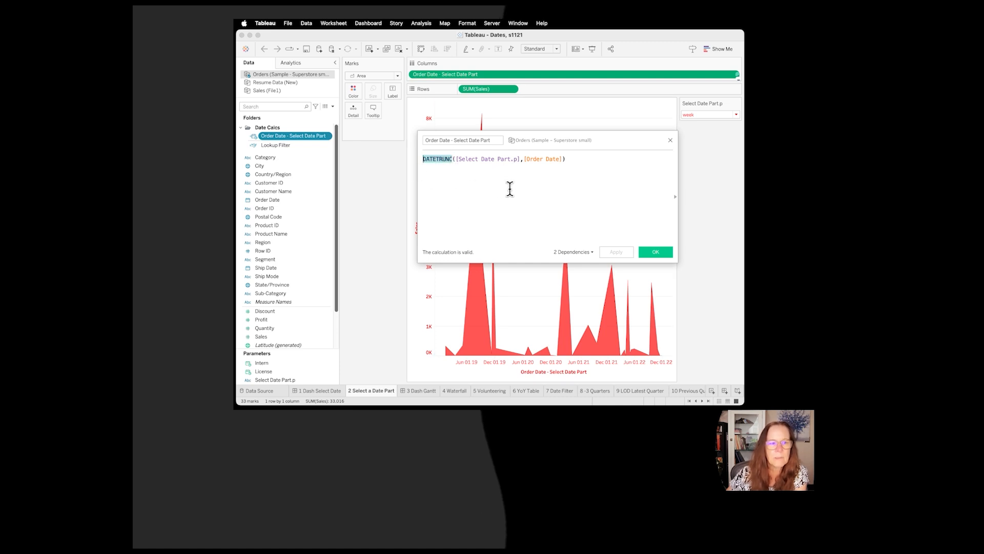
pyautogui.doubleClick(519, 158)
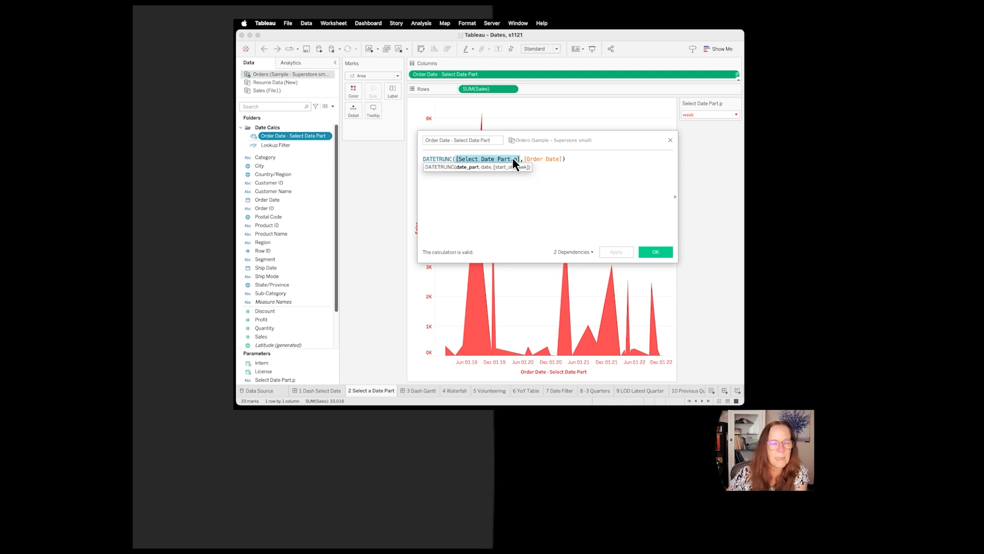
pyautogui.moveTo(562, 158); pyautogui.dragTo(524, 157)
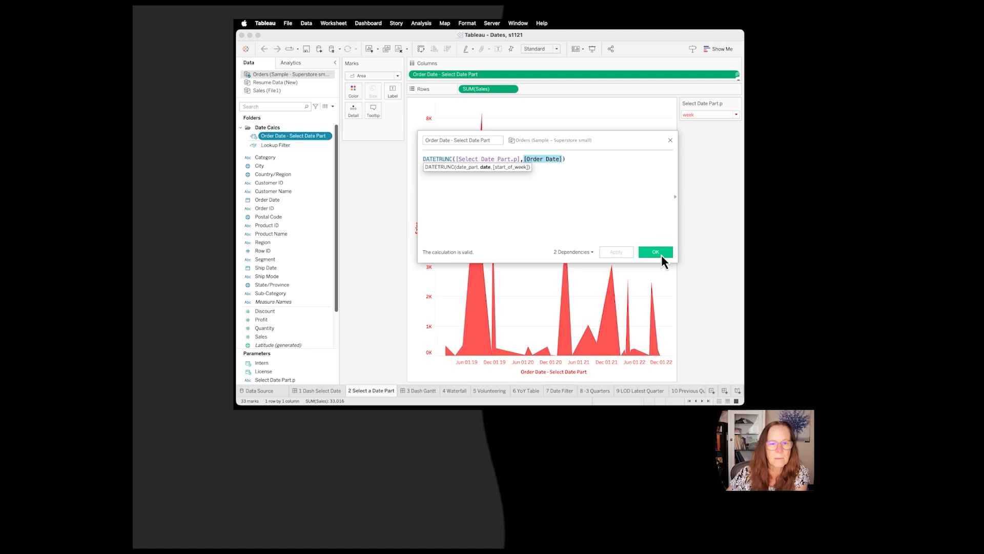
pyautogui.click(659, 253)
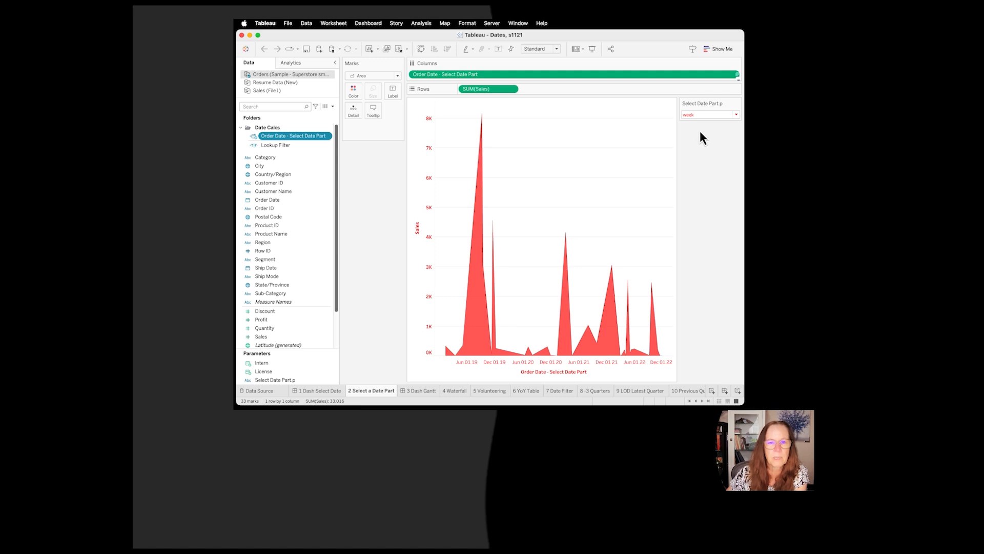
# Step: Switch the Select Date Part.p parameter to day, to year and finally to month
pyautogui.click(737, 114)
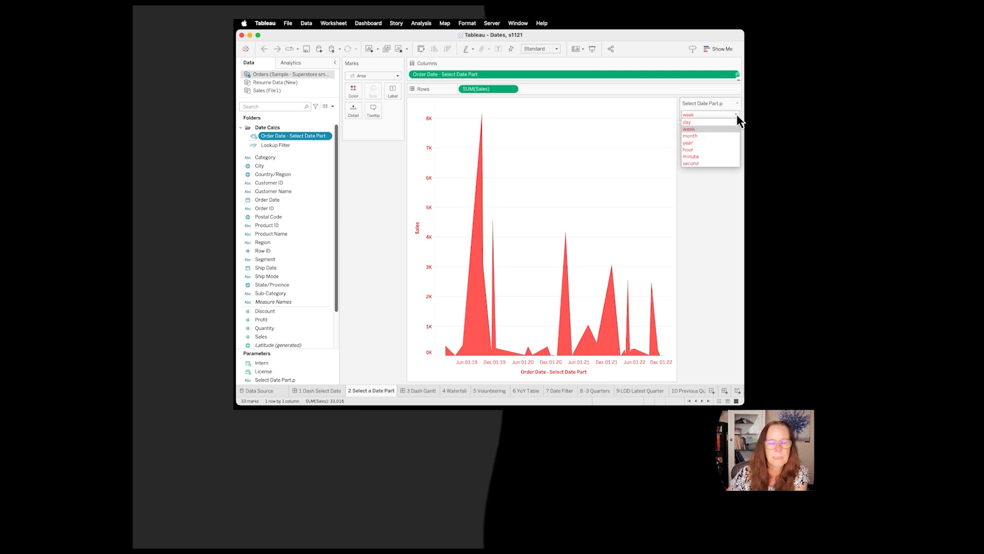
pyautogui.click(709, 122)
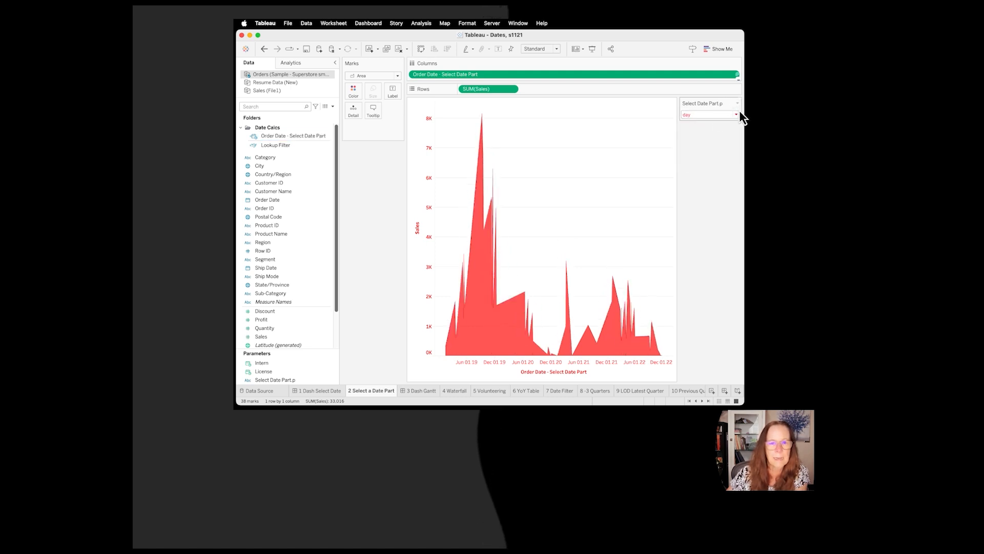
pyautogui.click(737, 114)
pyautogui.click(702, 143)
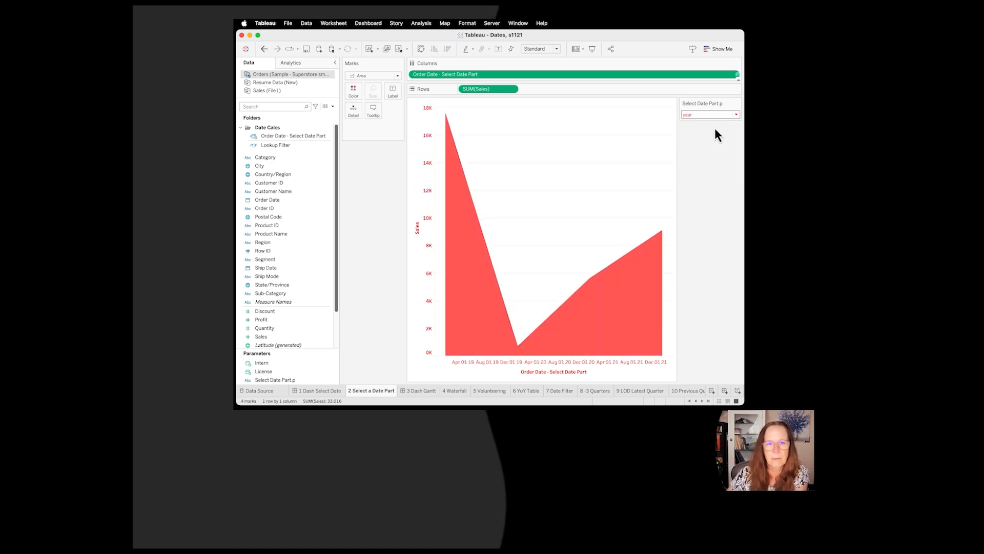
pyautogui.click(736, 114)
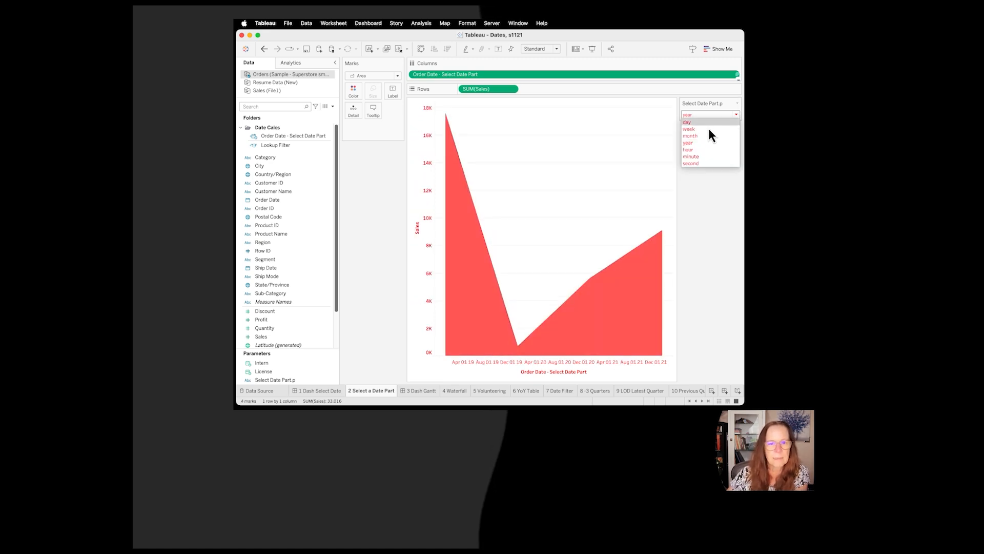
pyautogui.click(698, 137)
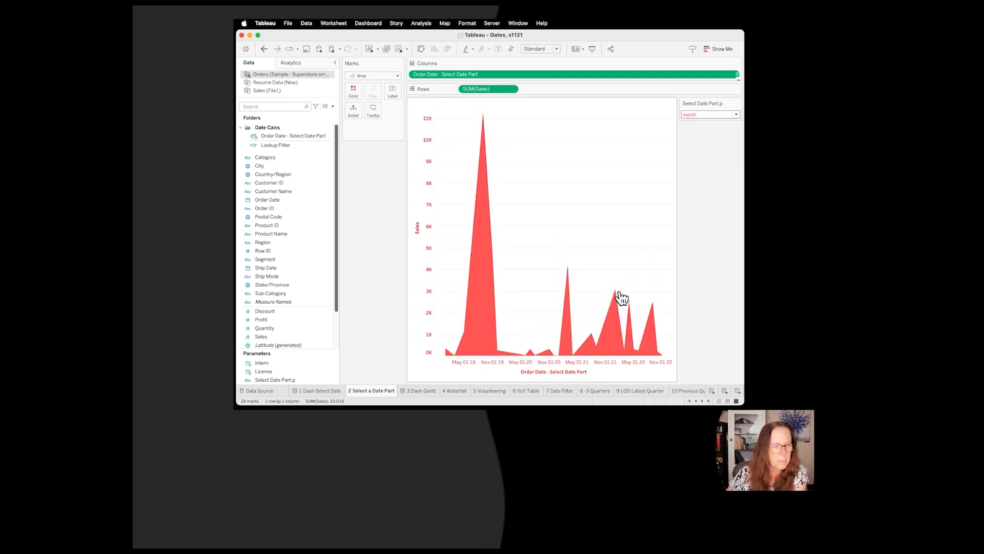
# Step: View the 3 Dash Gantt dashboard, and on the 5 Volunteering sheet examine the DATEDIFF formula of the DateDiff Experience calculation
pyautogui.click(429, 392)
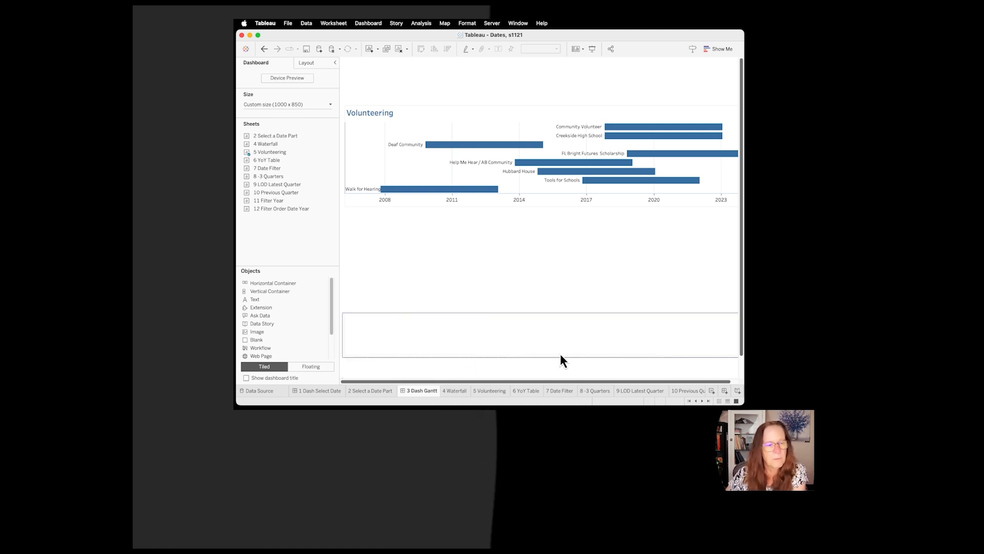
pyautogui.click(500, 391)
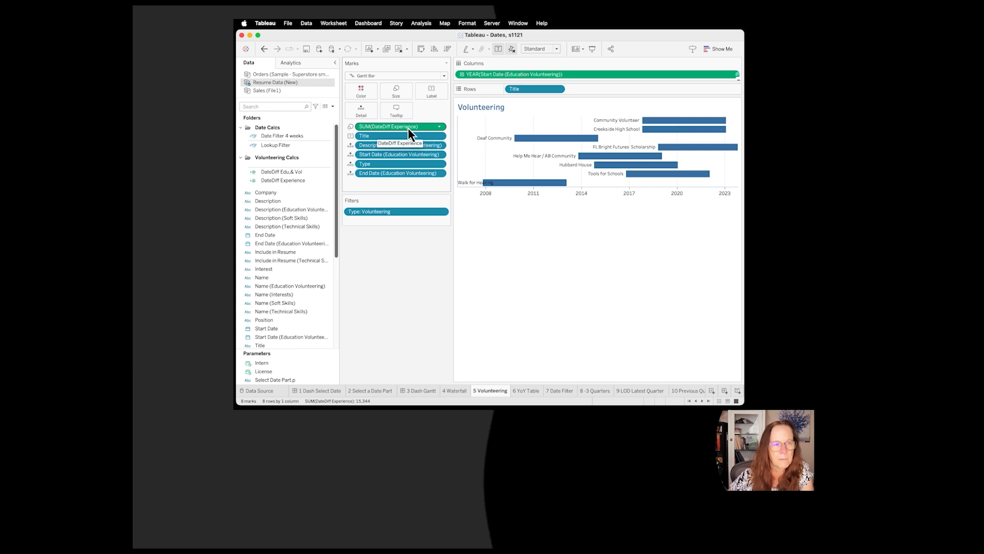
pyautogui.click(329, 181)
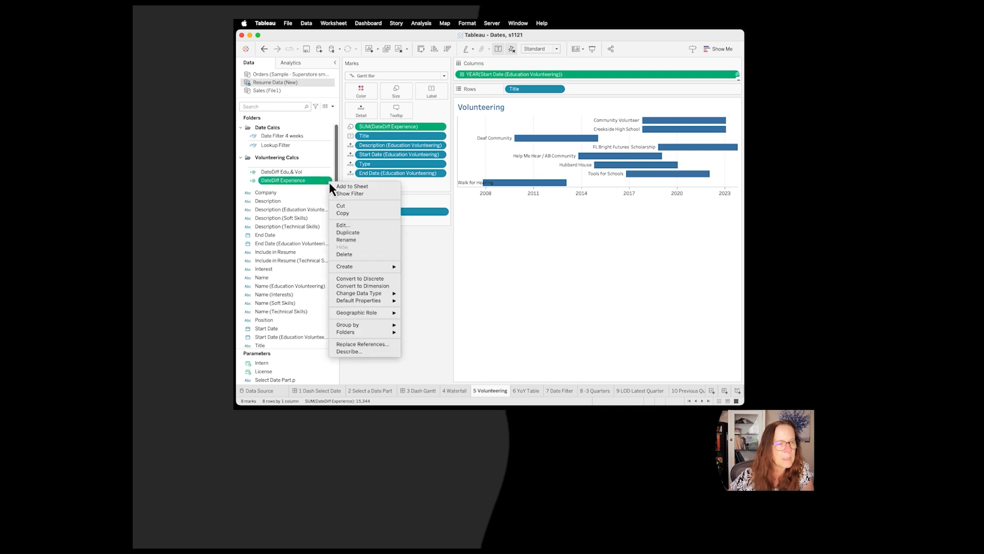
pyautogui.click(345, 225)
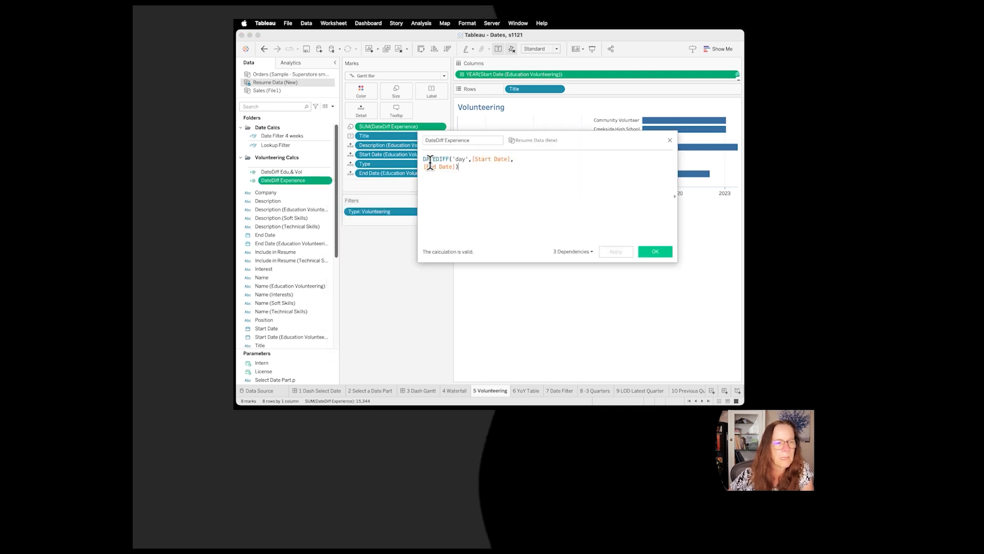
pyautogui.click(450, 158)
pyautogui.moveTo(451, 159)
pyautogui.mouseDown()
pyautogui.moveTo(418, 159)
pyautogui.moveTo(464, 159)
pyautogui.moveTo(451, 160)
pyautogui.mouseUp()
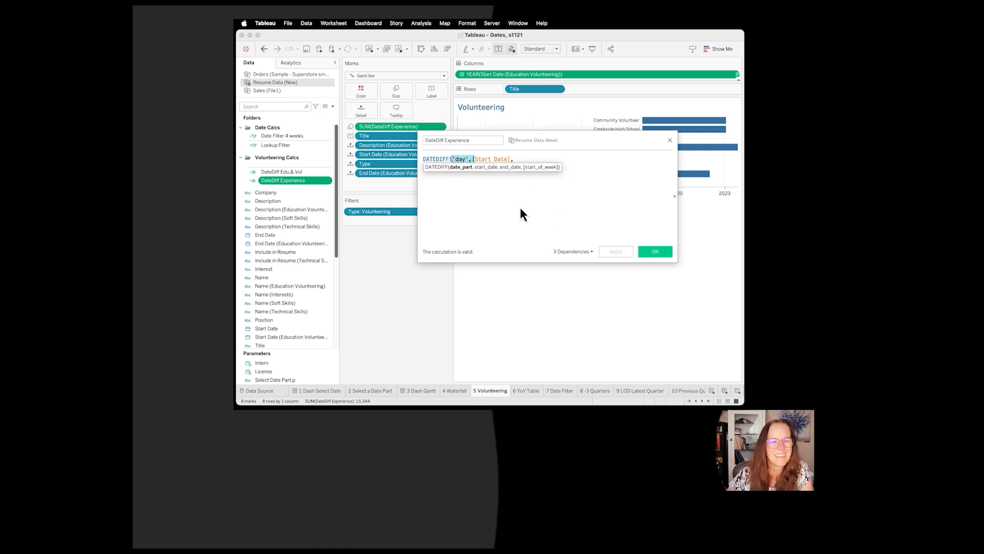
pyautogui.click(542, 192)
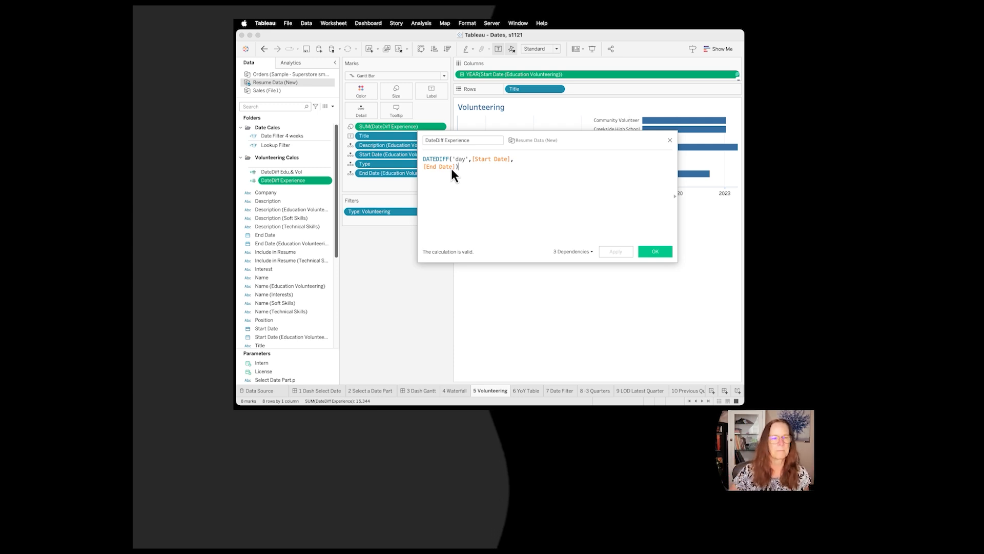
pyautogui.click(657, 251)
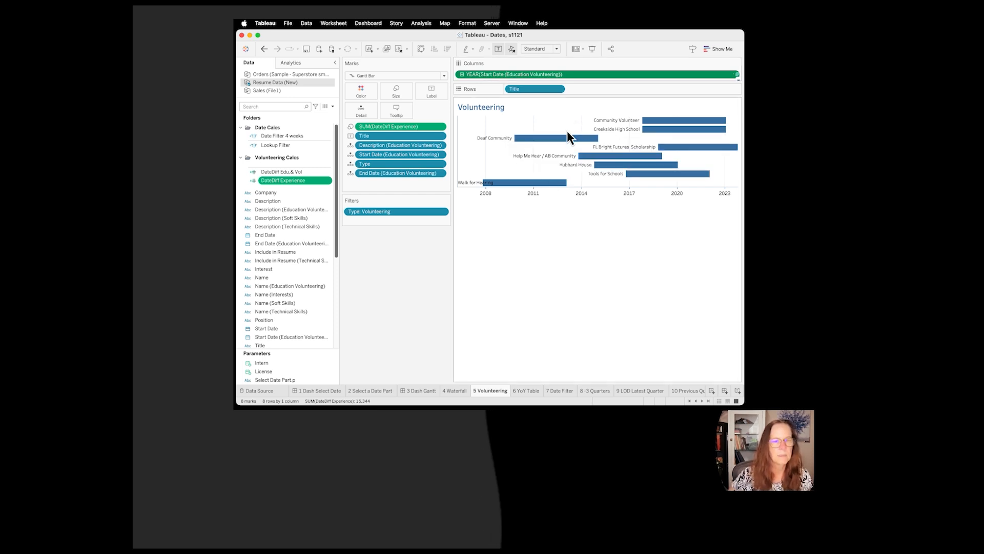
# Step: Review the start date and end date fields in the Volunteering chart's tooltip
pyautogui.moveTo(562, 138)
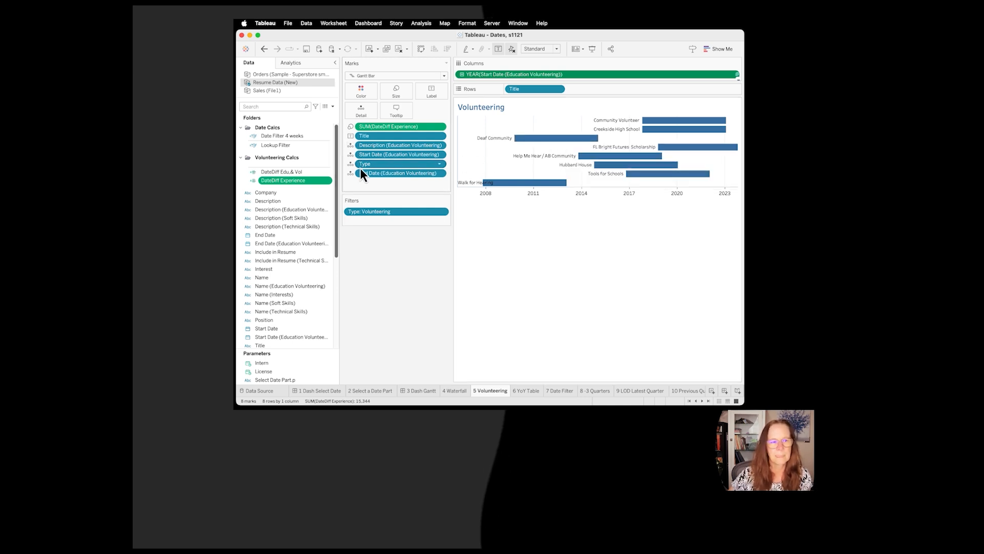
pyautogui.click(402, 110)
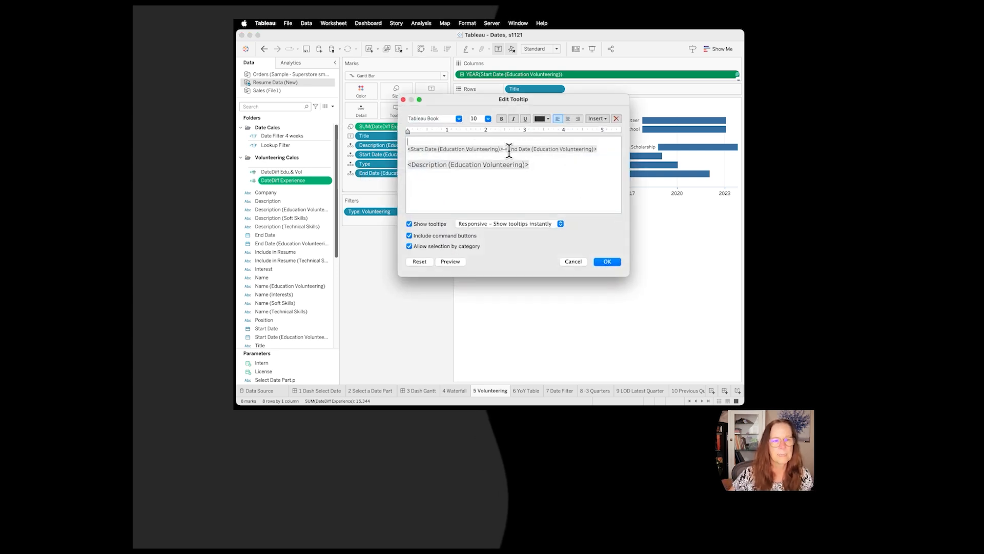
pyautogui.moveTo(505, 148)
pyautogui.mouseDown()
pyautogui.moveTo(388, 150)
pyautogui.moveTo(496, 149)
pyautogui.mouseUp()
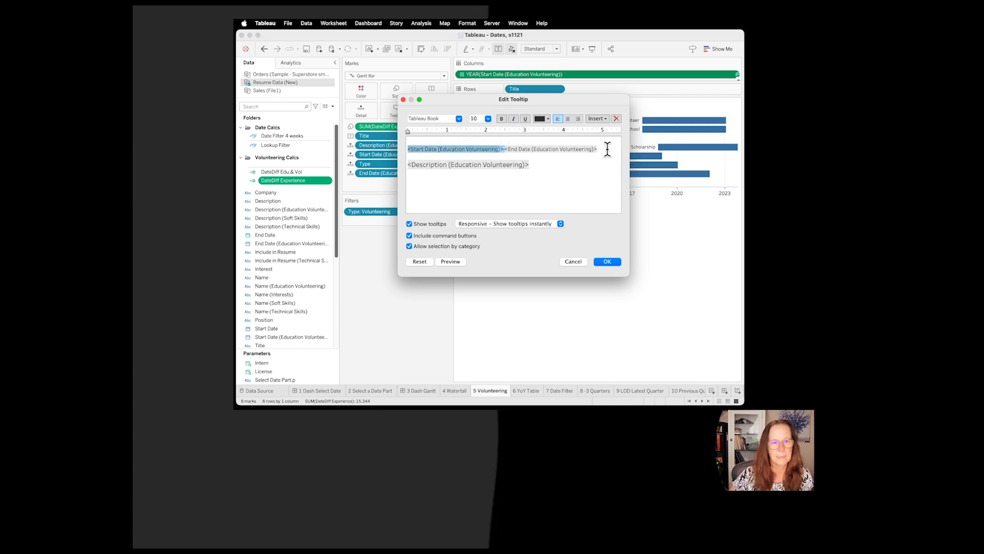
pyautogui.moveTo(607, 149); pyautogui.dragTo(514, 156)
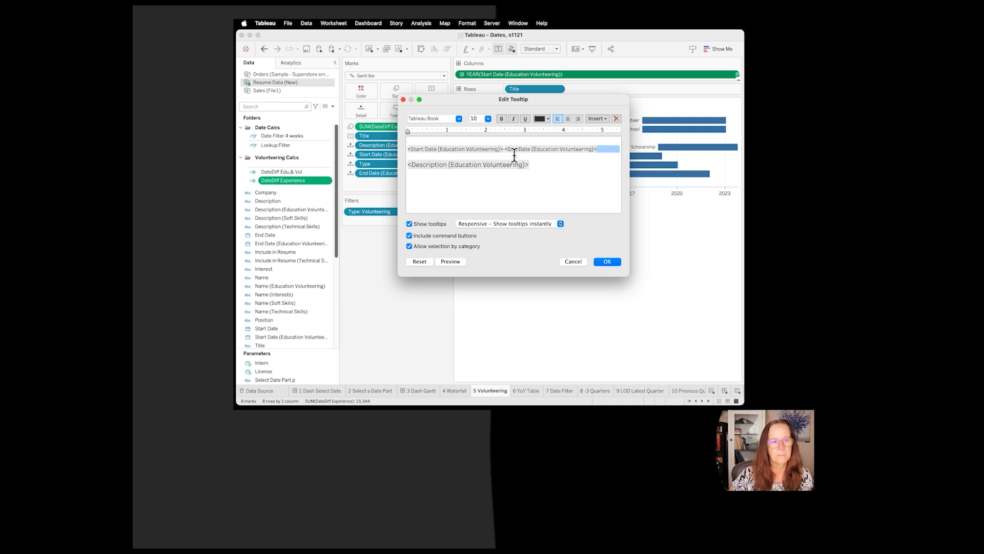
pyautogui.click(609, 262)
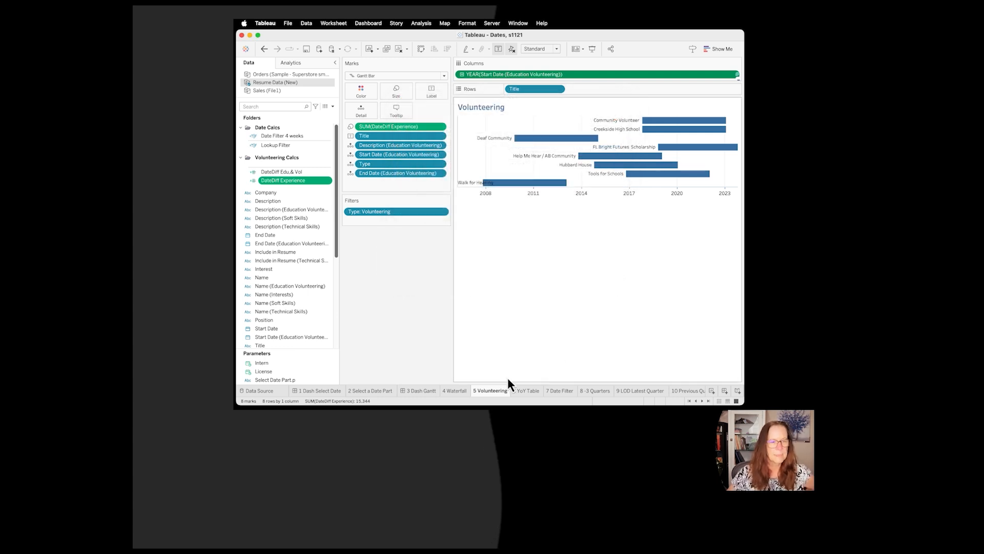
# Step: Go to the 4 Waterfall sheet and examine its Gantt bars and the date fields on its marks
pyautogui.click(454, 392)
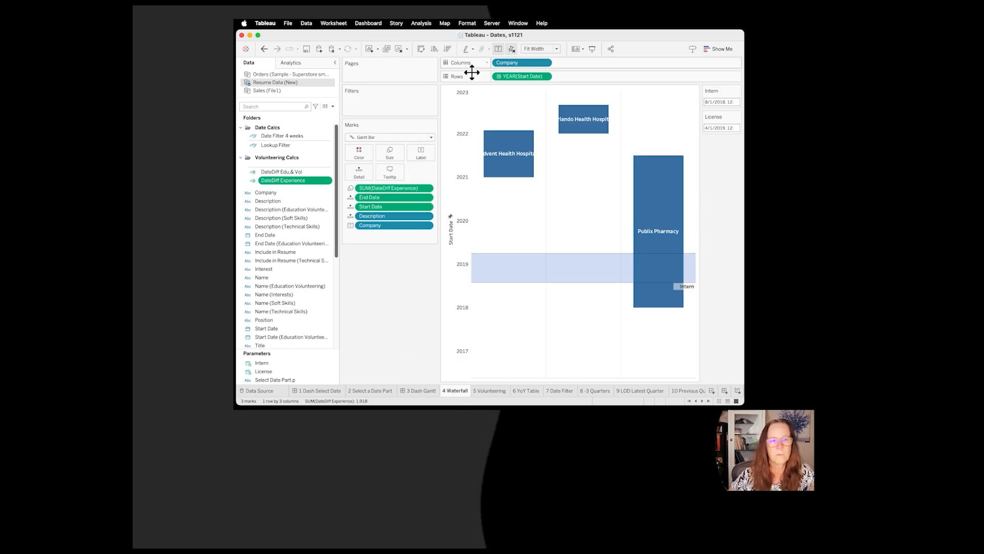
pyautogui.moveTo(507, 138)
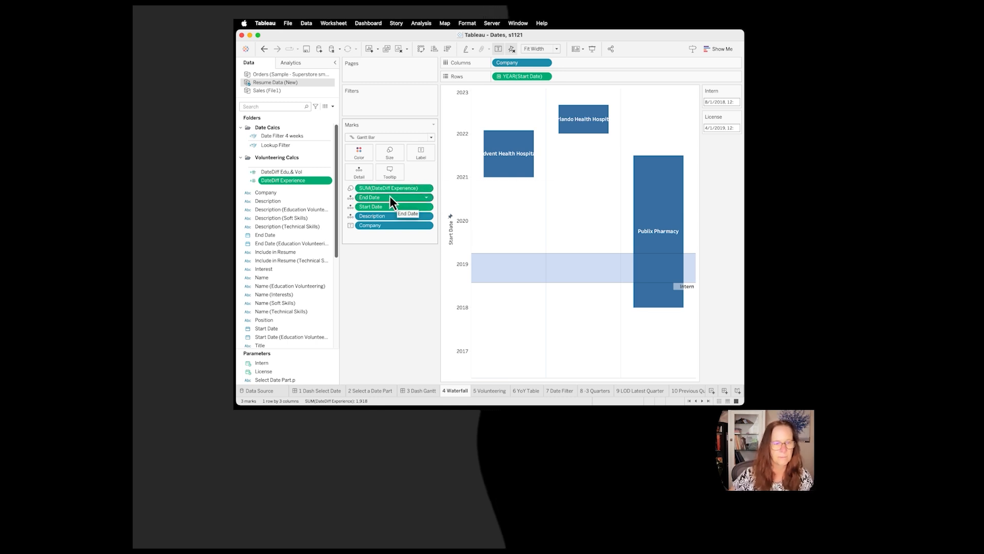
# Step: Go to the 6 YoY Table sheet and examine the percent difference table calculation settings of SUM(Sales)
pyautogui.click(533, 390)
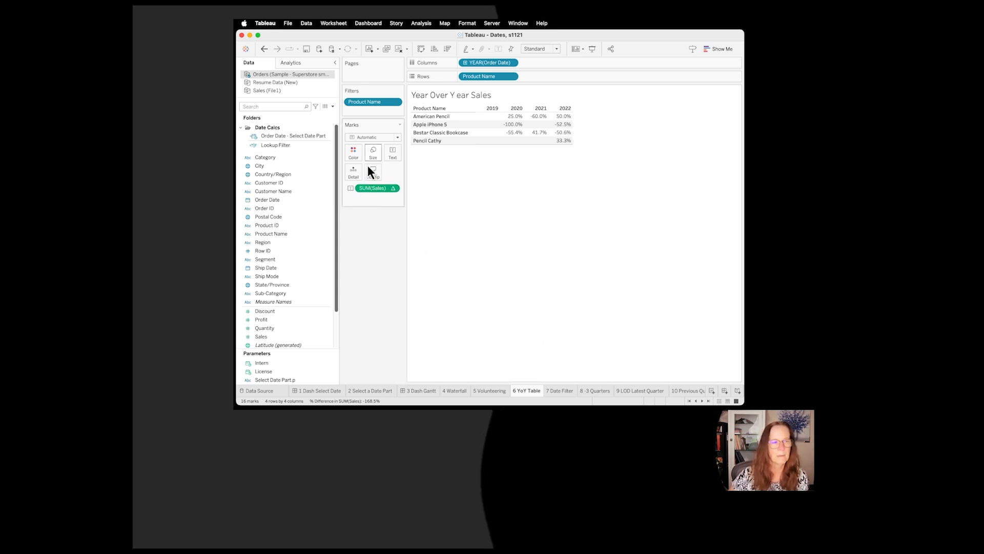
pyautogui.click(393, 189)
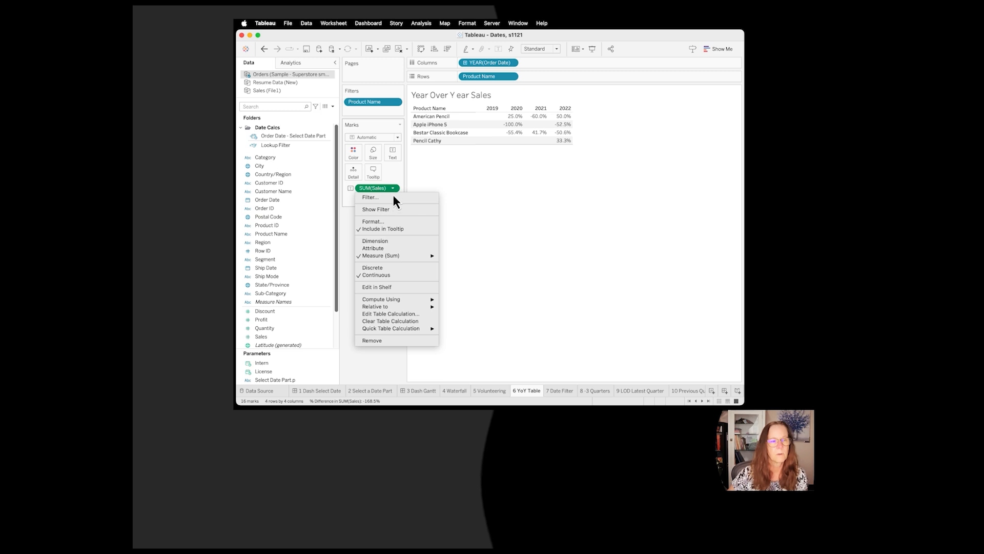
pyautogui.moveTo(417, 299)
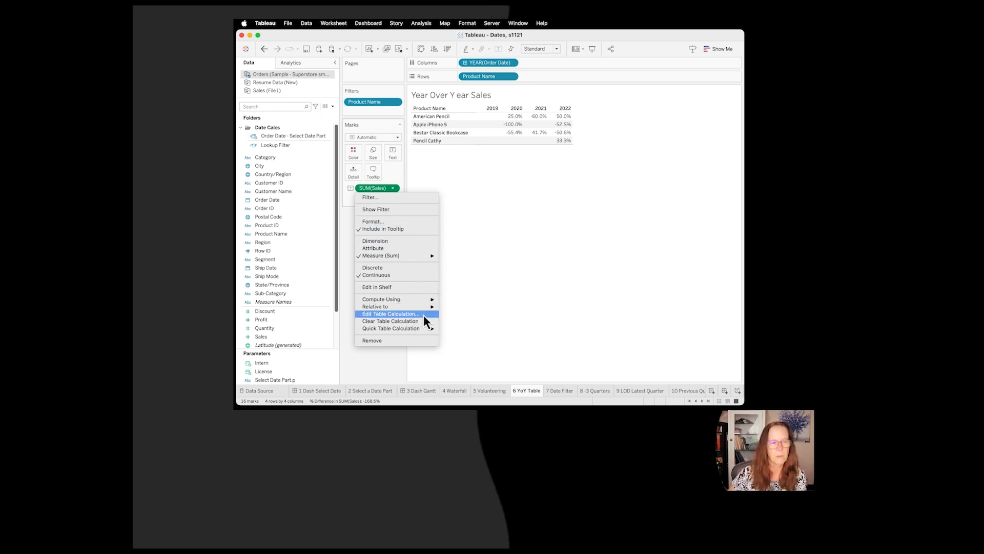
pyautogui.click(424, 314)
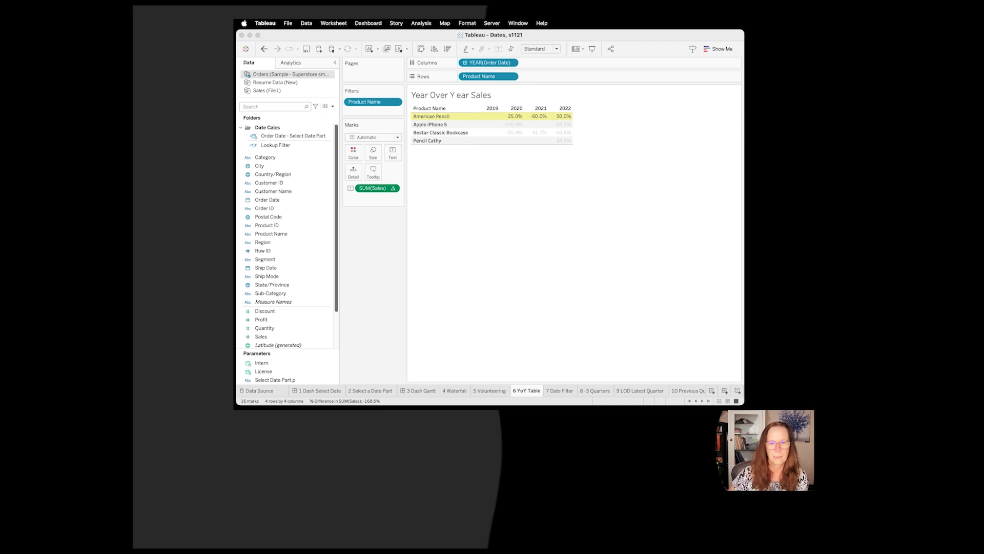
pyautogui.moveTo(556, 114); pyautogui.dragTo(540, 95)
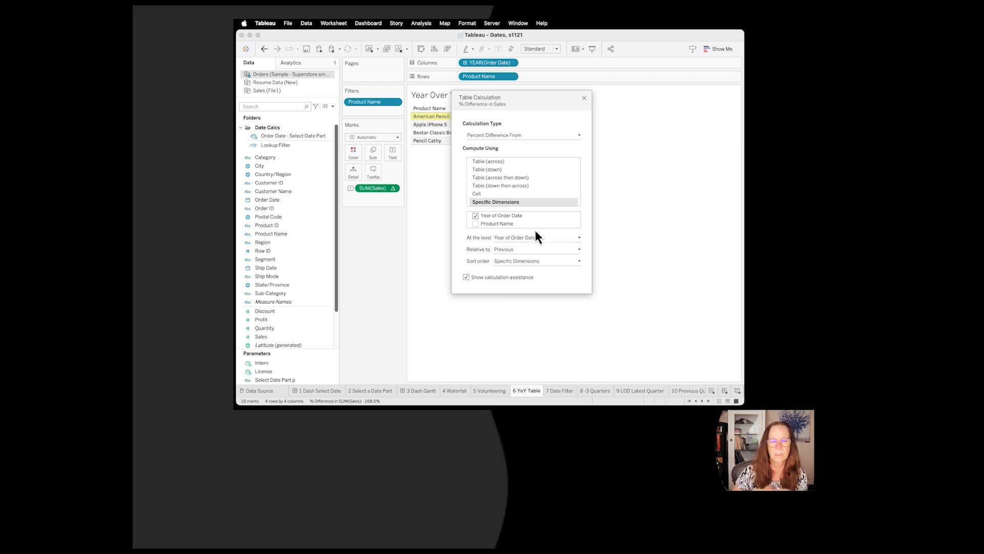
pyautogui.click(584, 98)
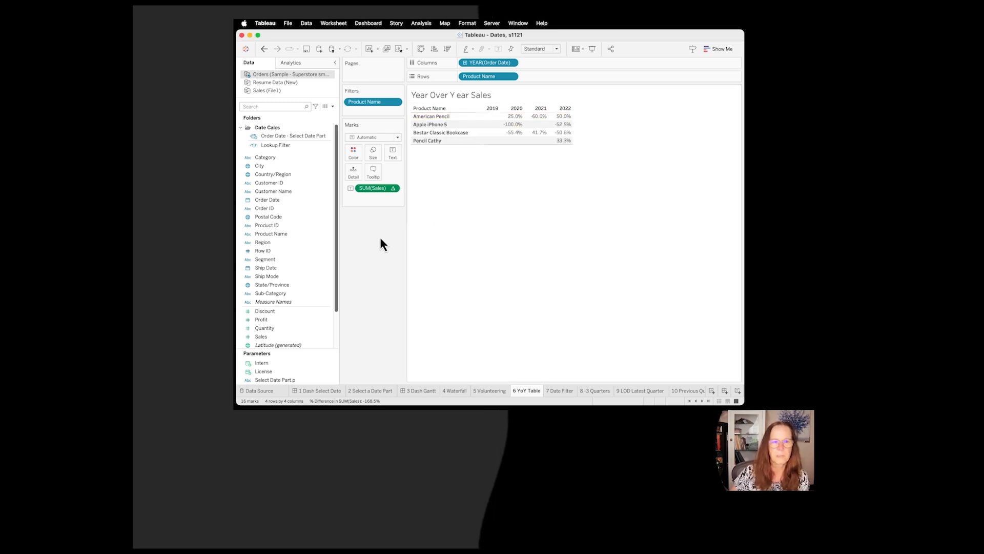
# Step: Set the SUM(Sales) table calculation to compute using Table (across)
pyautogui.click(394, 188)
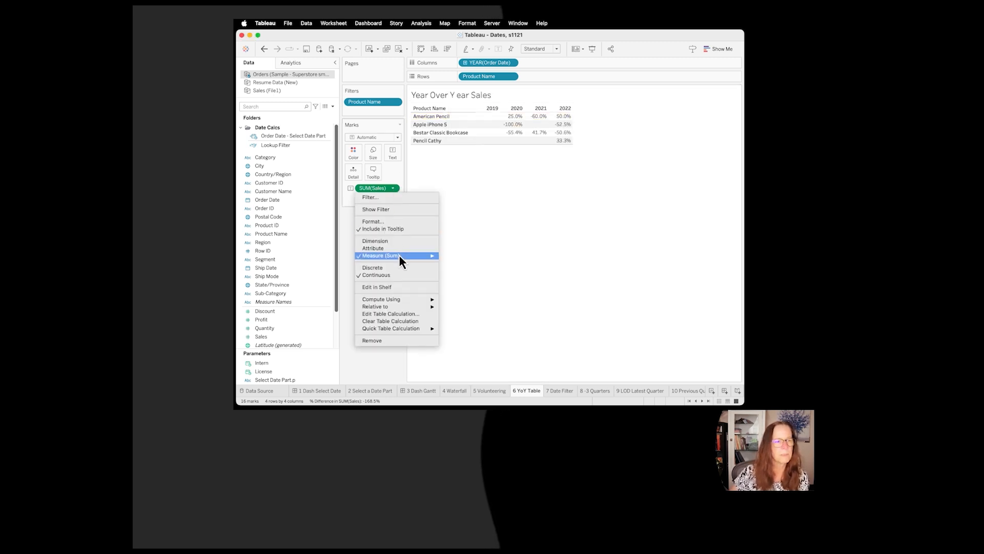
pyautogui.moveTo(389, 301)
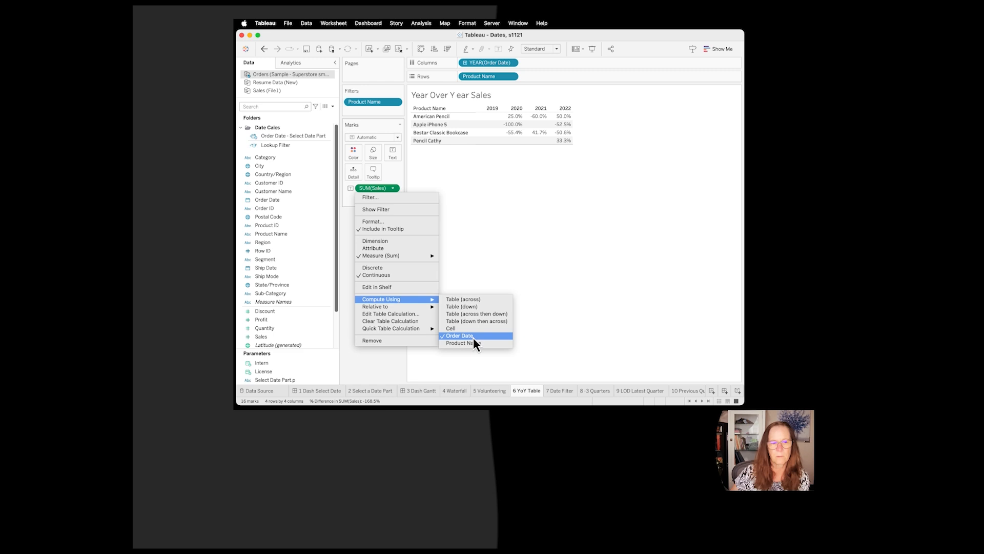
pyautogui.click(475, 299)
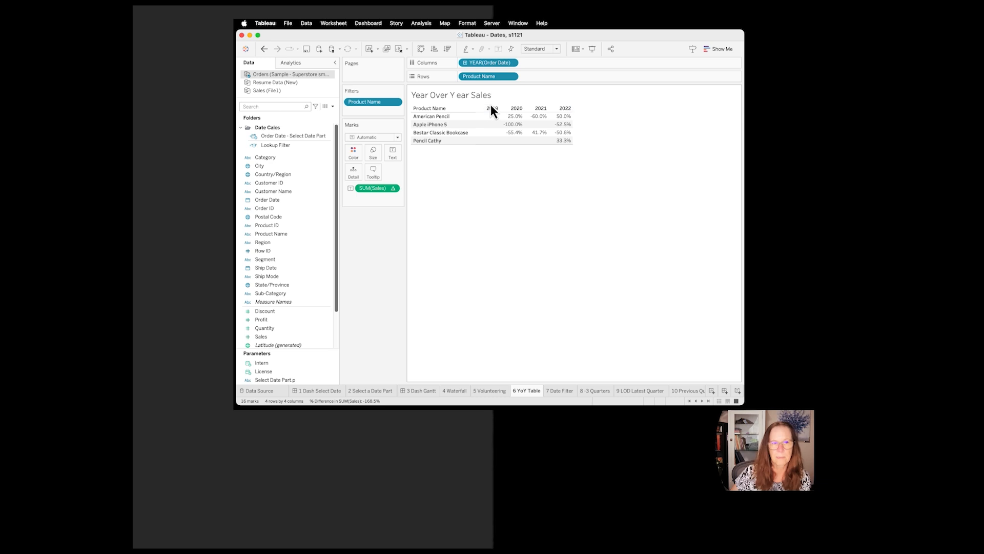
# Step: Try computing the SUM(Sales) table calculation using Table (down), and undo that change
pyautogui.click(393, 190)
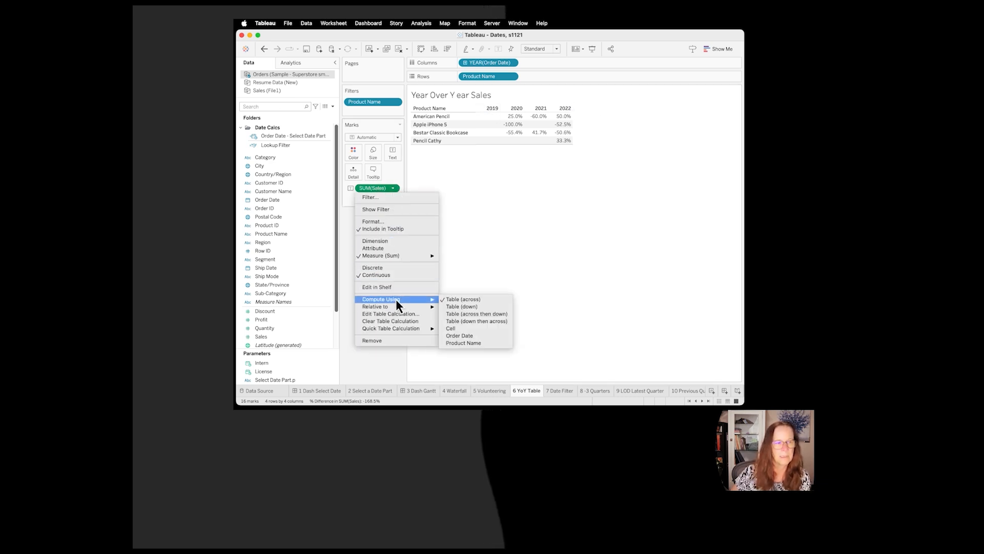
pyautogui.click(466, 306)
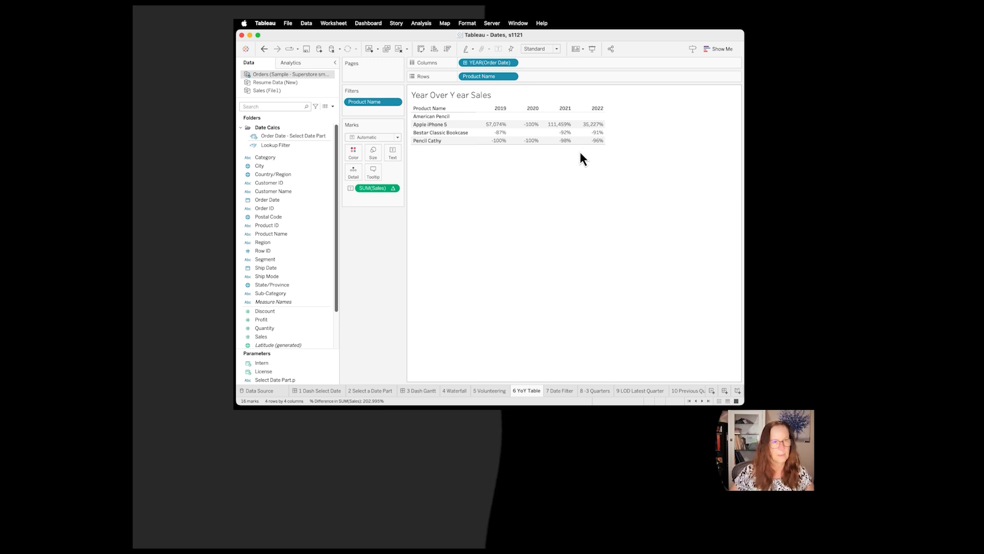
pyautogui.press('super+z')
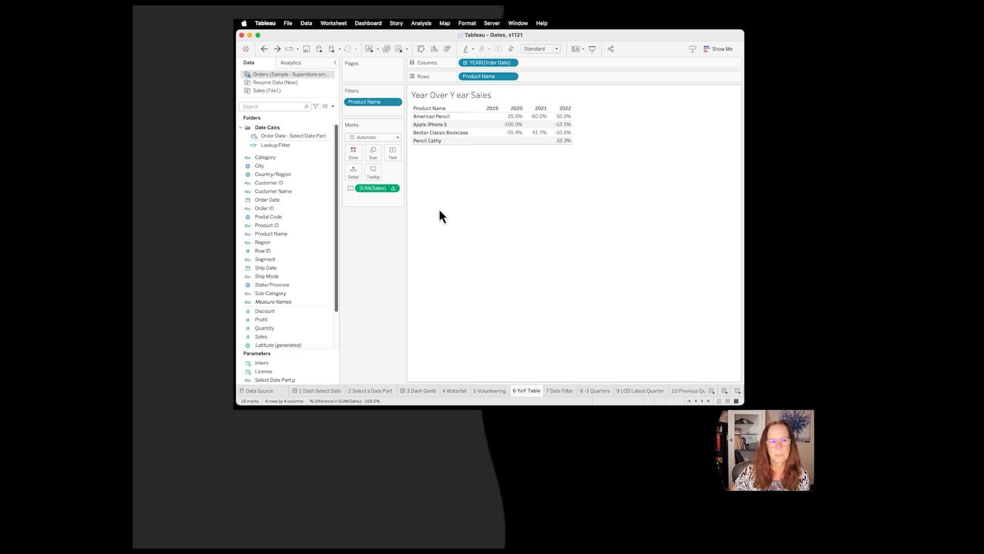
# Step: Go to the 7 Date Filter sheet and examine the LAST() = 0 formula of the Lookup Filter calculation
pyautogui.click(567, 391)
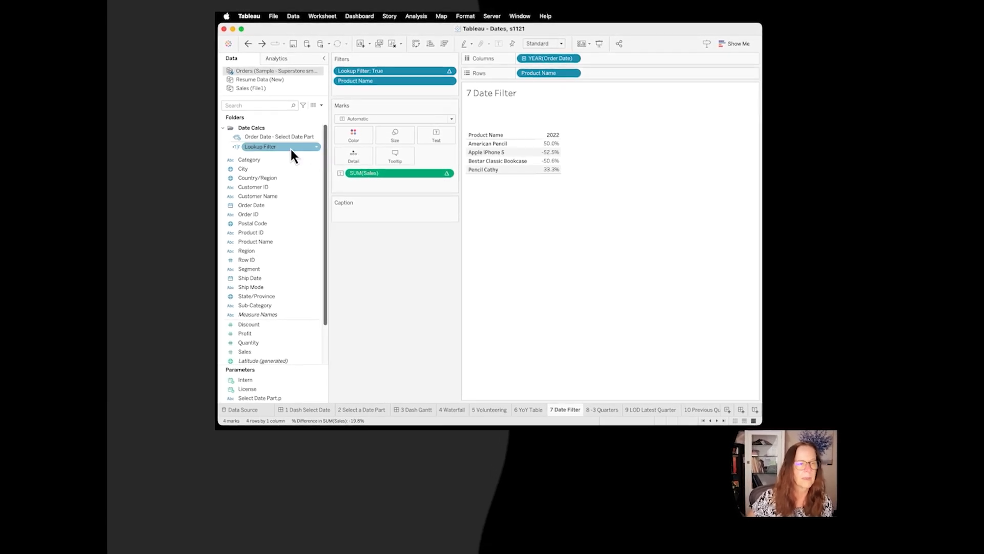
pyautogui.click(315, 148)
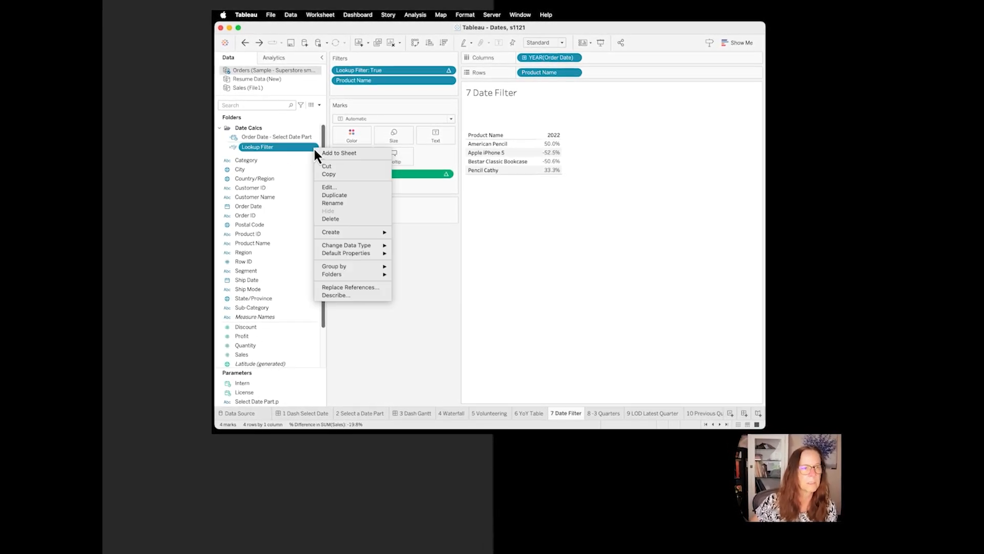
pyautogui.click(330, 189)
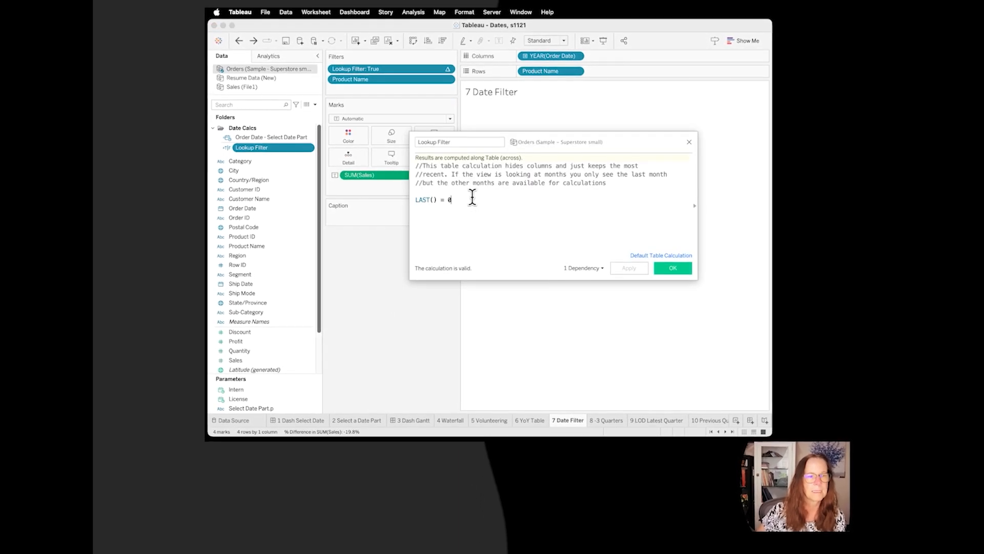
pyautogui.moveTo(462, 199); pyautogui.dragTo(390, 204)
pyautogui.moveTo(457, 200); pyautogui.dragTo(394, 204)
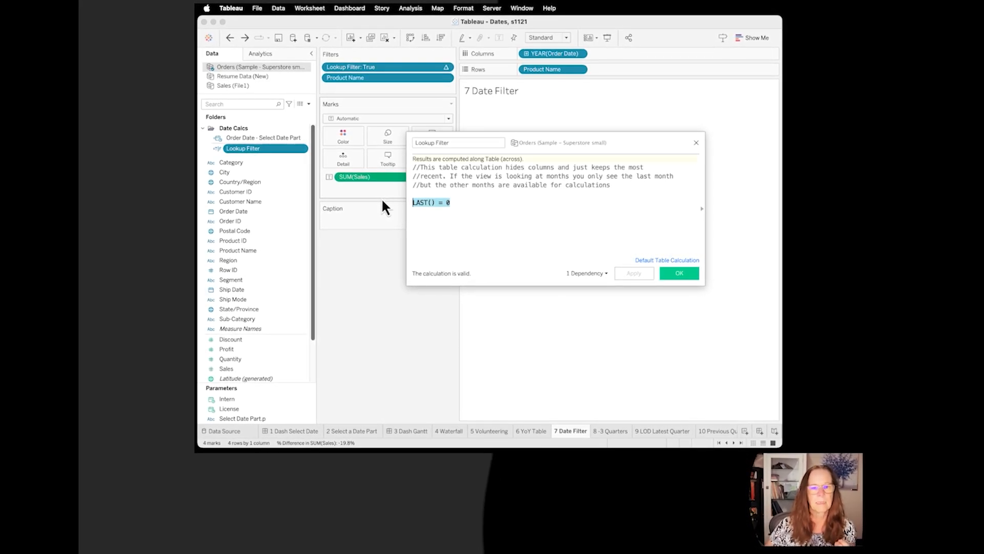
pyautogui.click(693, 278)
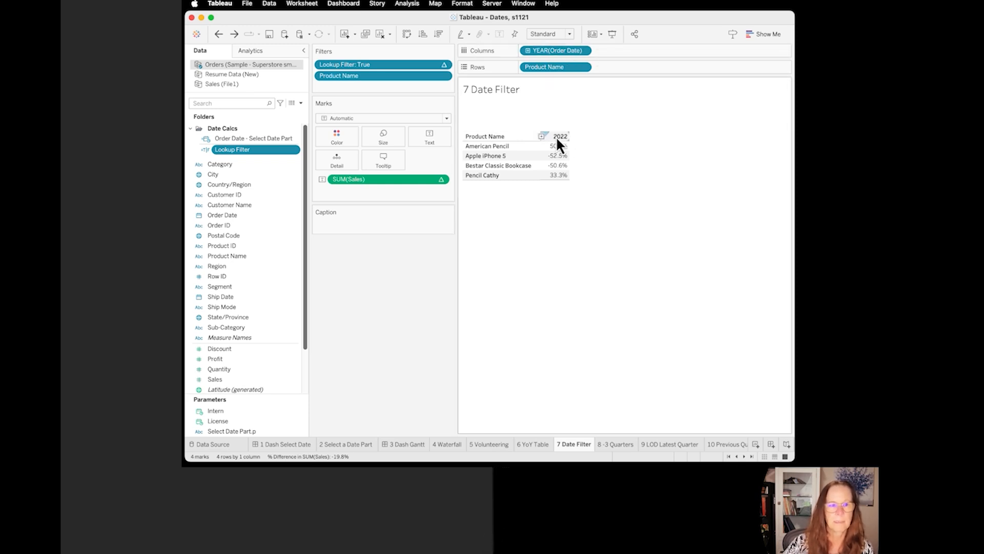
# Step: Remove the Lookup Filter from the sheet's filters to compare the hidden years, and undo the removal
pyautogui.moveTo(408, 64); pyautogui.dragTo(248, 126)
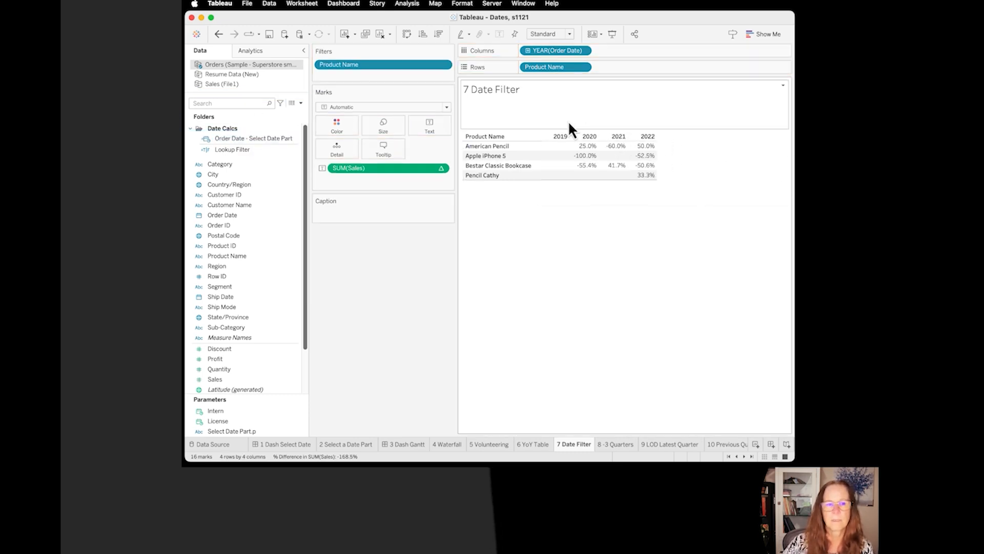
pyautogui.moveTo(545, 148)
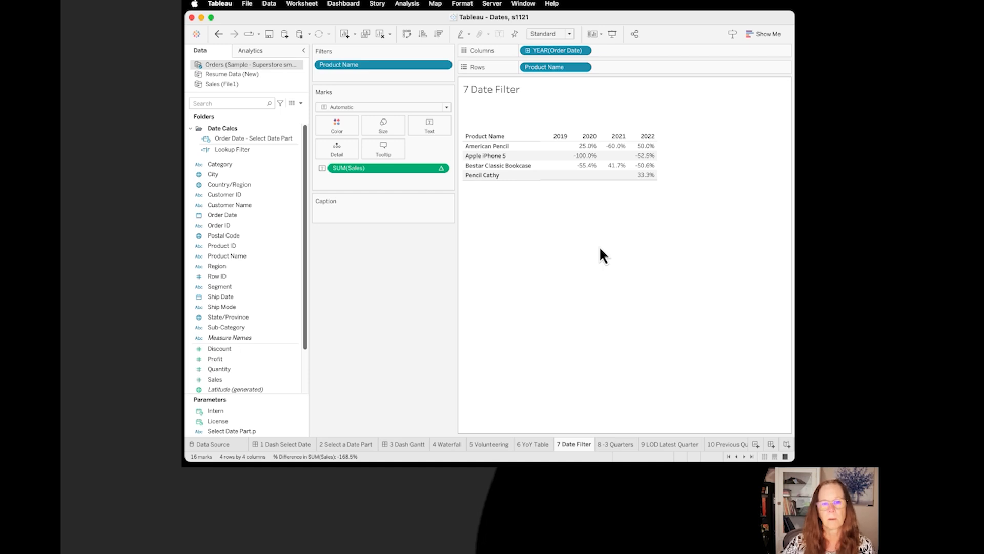
pyautogui.press('super+z')
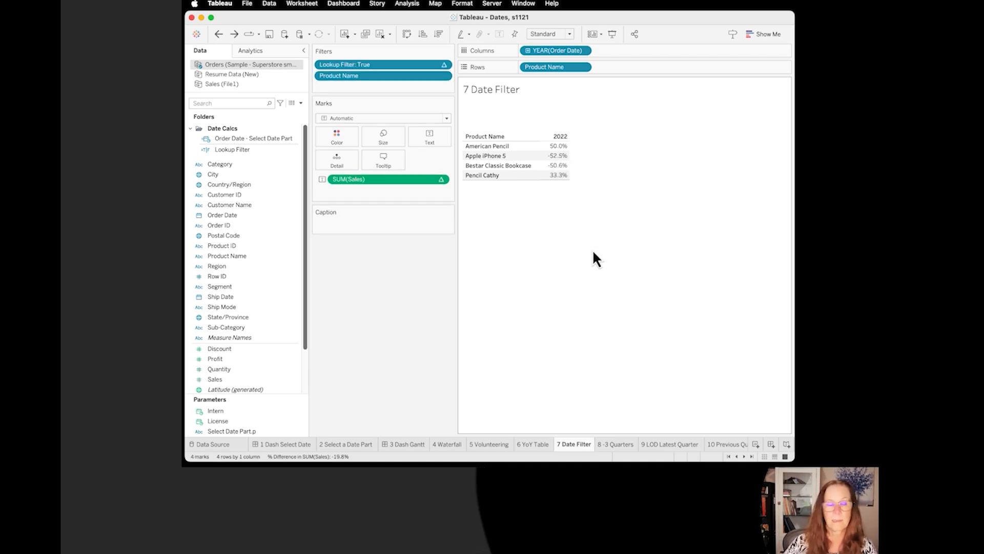
# Step: Go to the 8 -3 Quarters sheet and make room on screen for the Order Date filter's relative date options
pyautogui.click(621, 446)
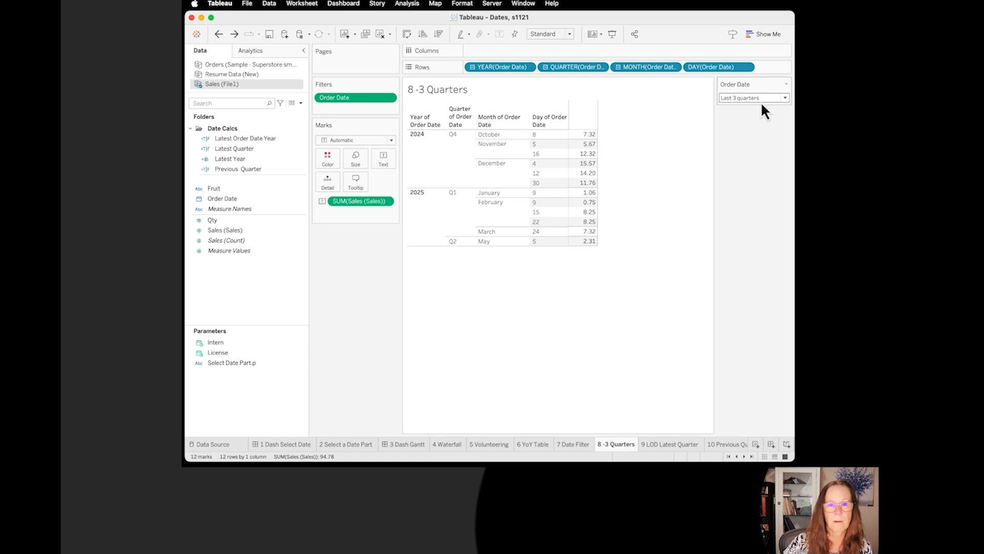
pyautogui.click(786, 97)
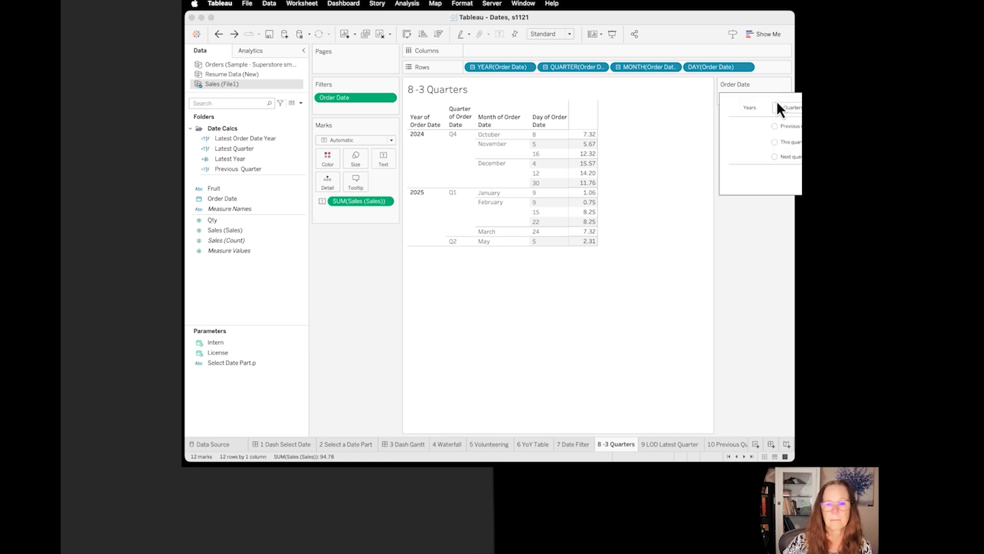
pyautogui.moveTo(703, 19); pyautogui.dragTo(509, 28)
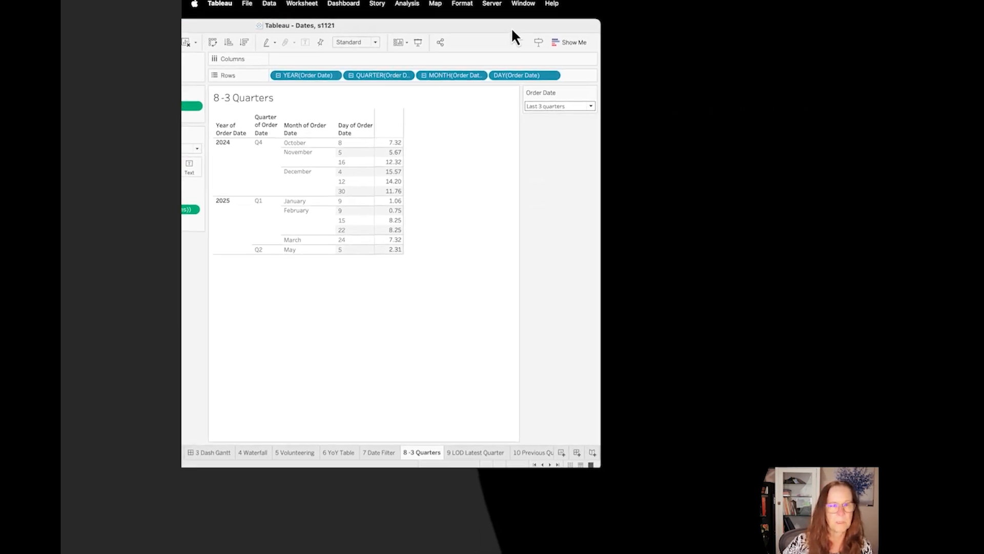
# Step: Switch the Order Date filter control to the last 3 months, return it to the last 3 quarters, and restore the window's position
pyautogui.click(591, 106)
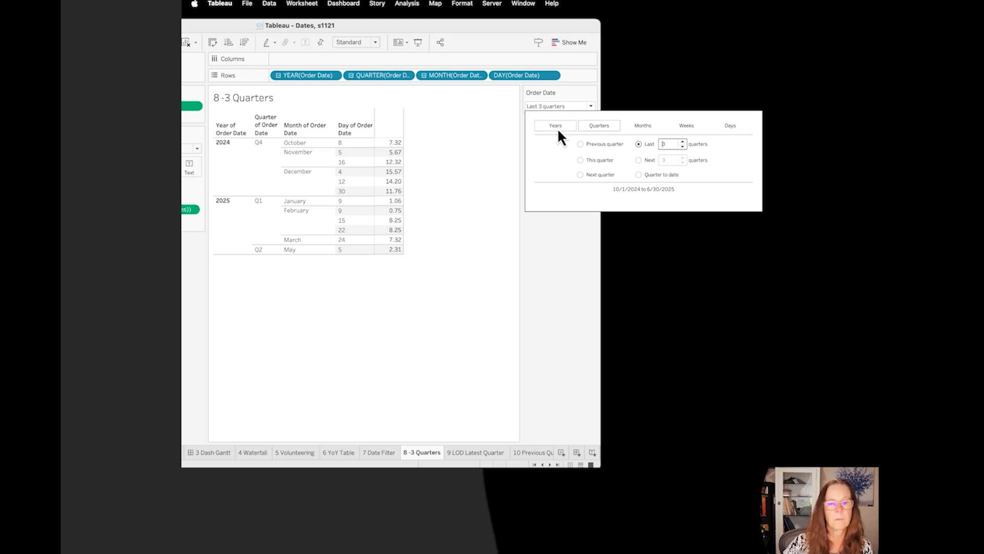
pyautogui.click(626, 125)
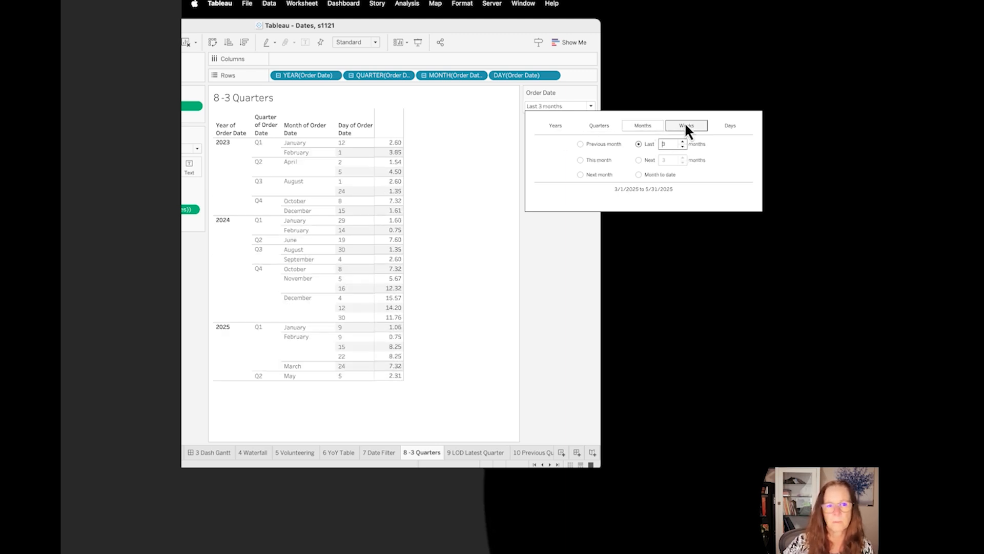
pyautogui.click(596, 126)
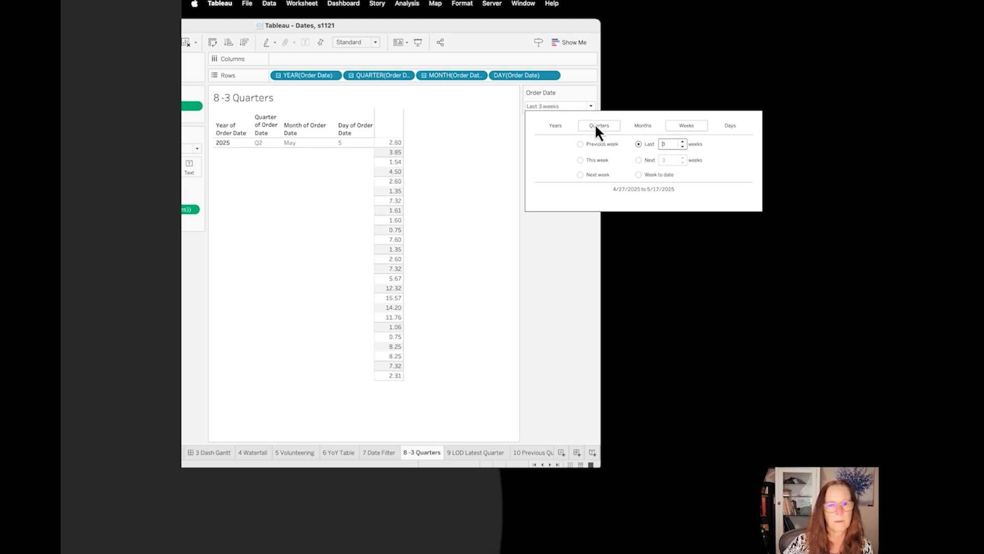
pyautogui.click(502, 270)
pyautogui.moveTo(428, 25); pyautogui.dragTo(621, 15)
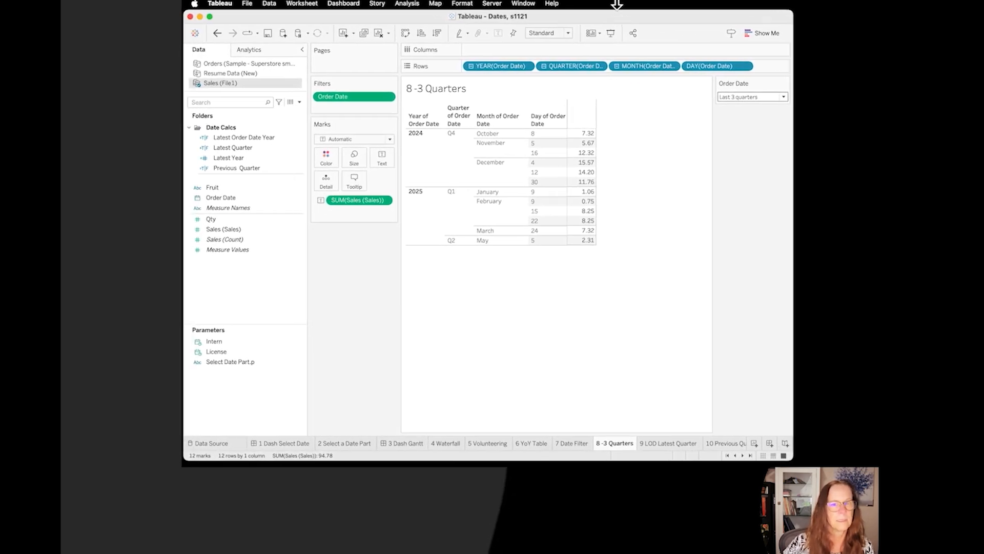
# Step: Review the range, starting date and relative date options in the Order Date filter settings, keeping relative dates at the last 3 quarters
pyautogui.click(387, 96)
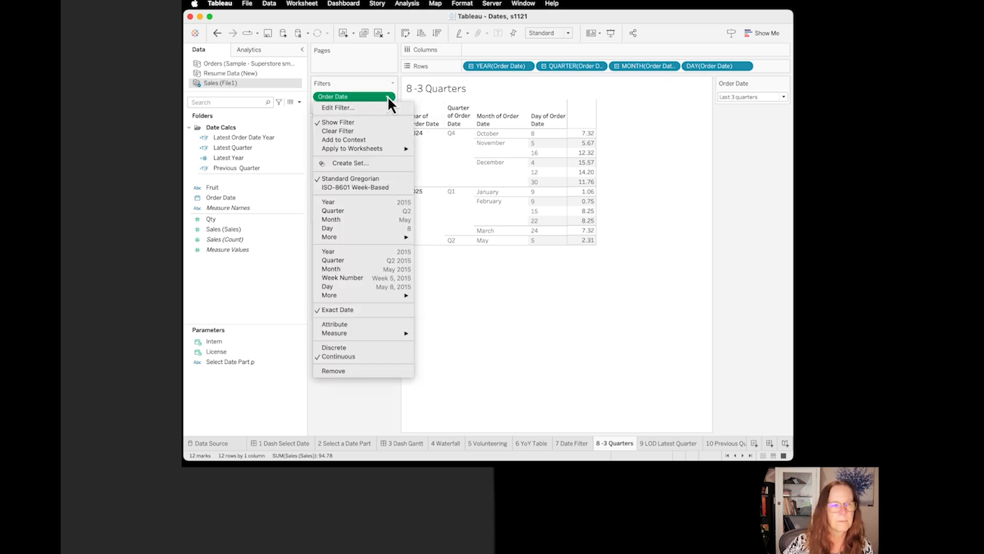
pyautogui.click(365, 108)
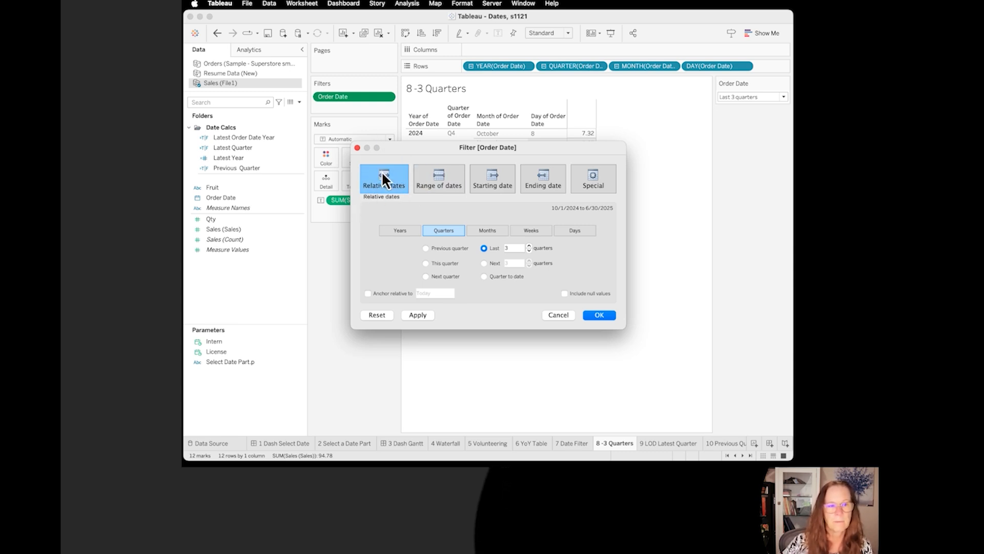
pyautogui.click(438, 188)
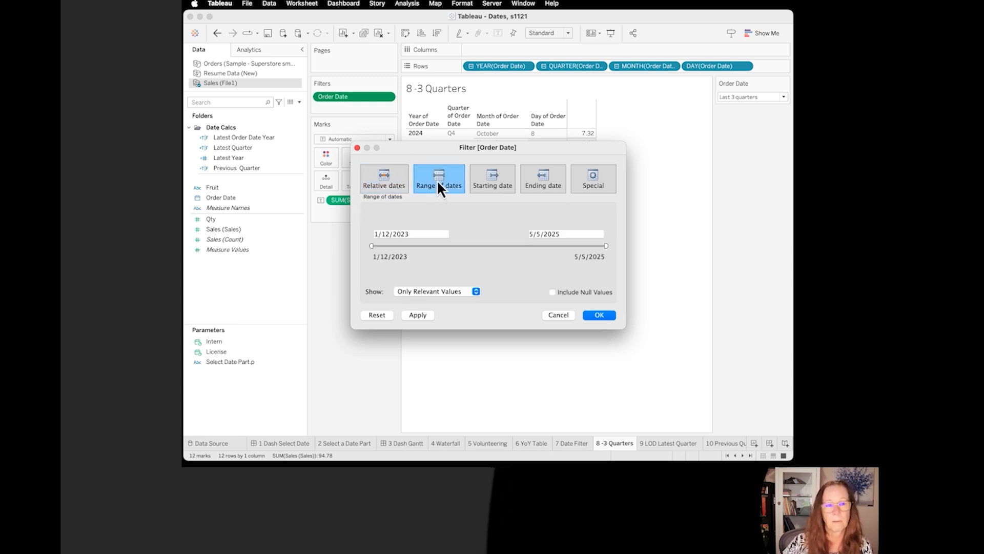
pyautogui.click(490, 180)
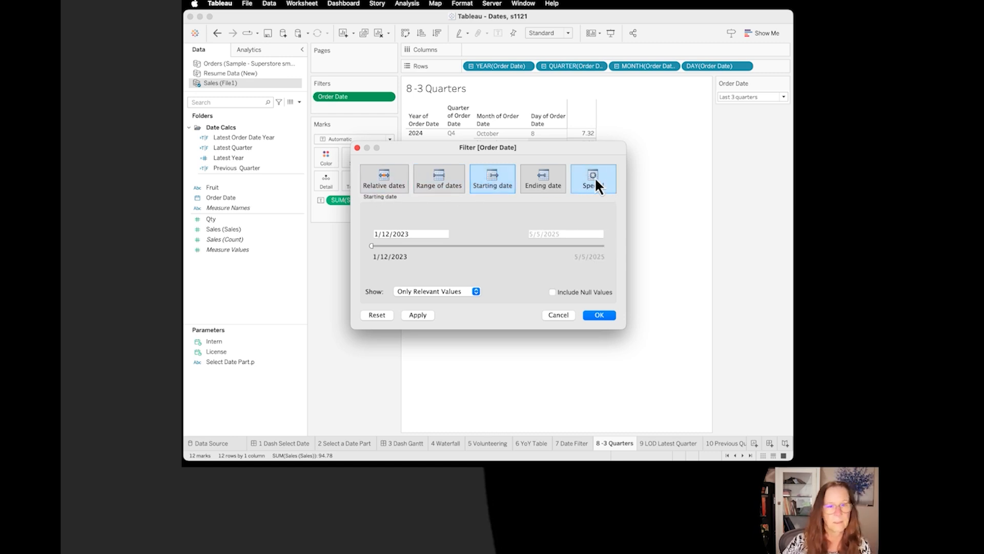
pyautogui.click(376, 180)
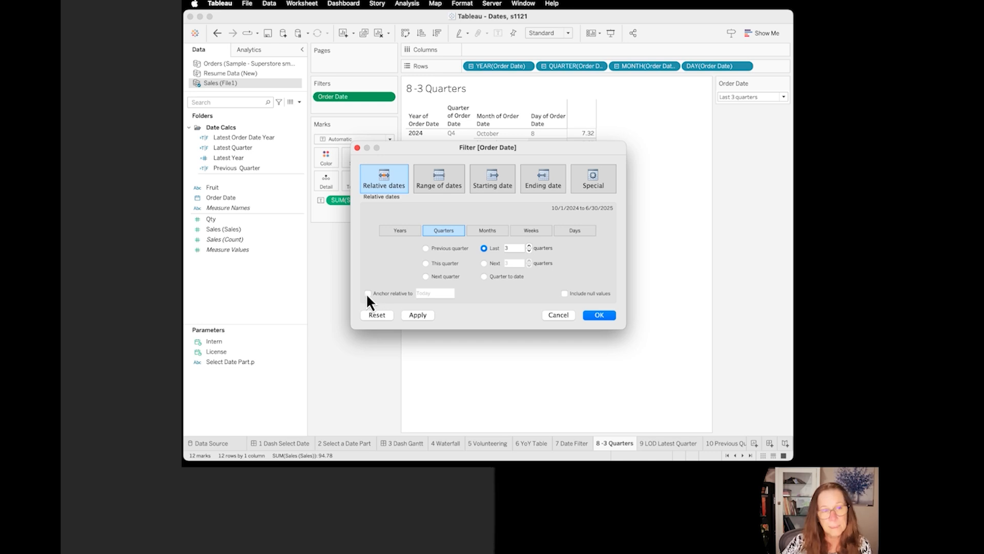
pyautogui.click(609, 315)
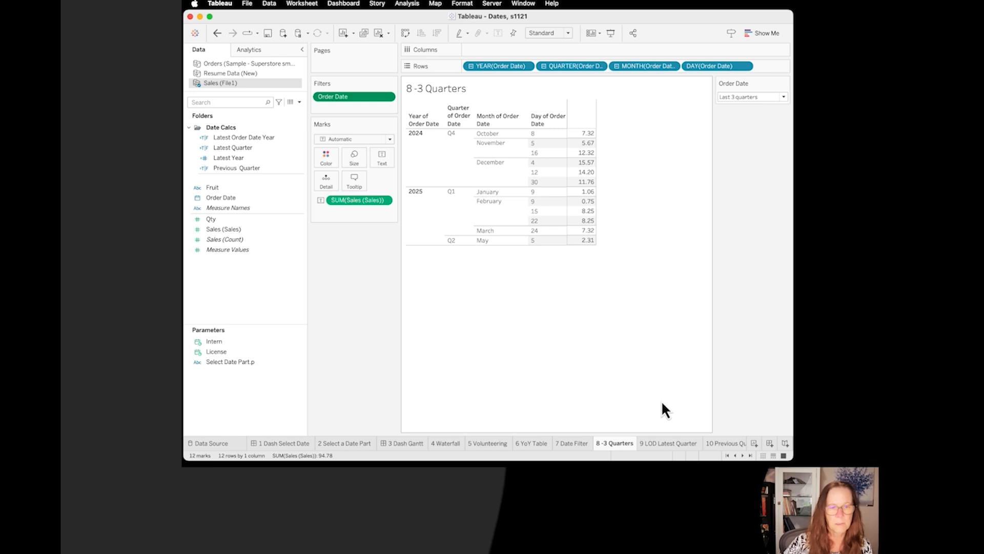
# Step: Go to the 9 LOD Latest Quarter sheet and open the Latest Quarter calculated field's formula
pyautogui.click(683, 442)
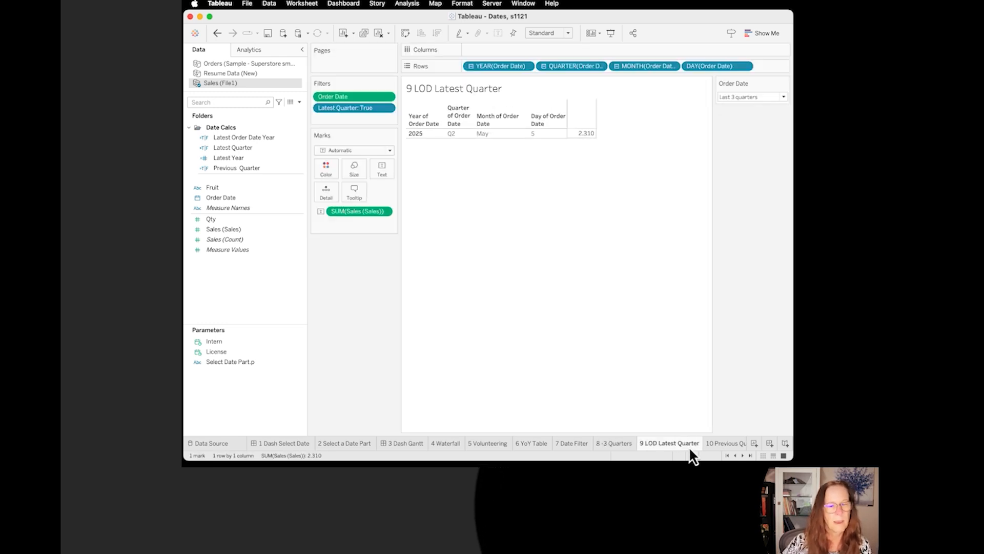
pyautogui.moveTo(694, 433)
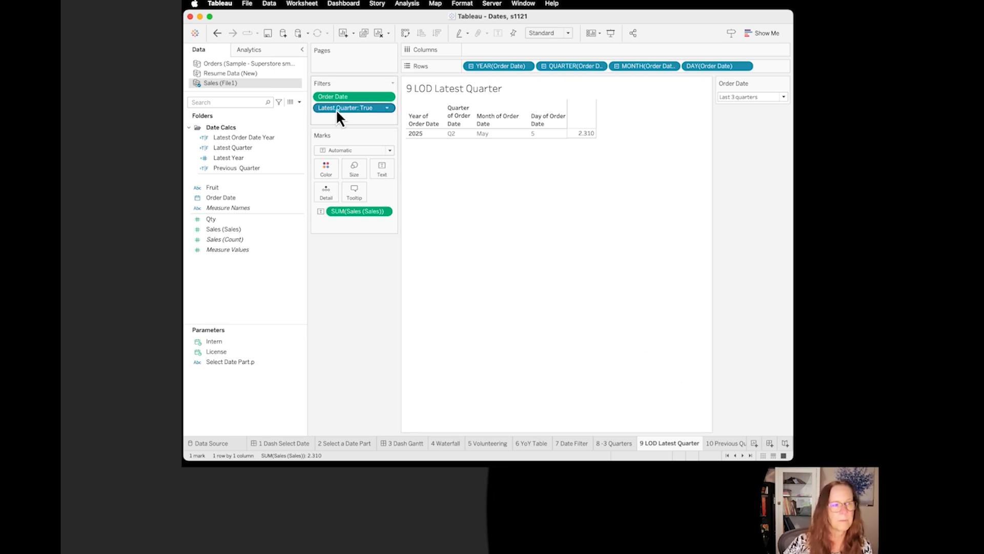
pyautogui.click(299, 136)
pyautogui.click(300, 147)
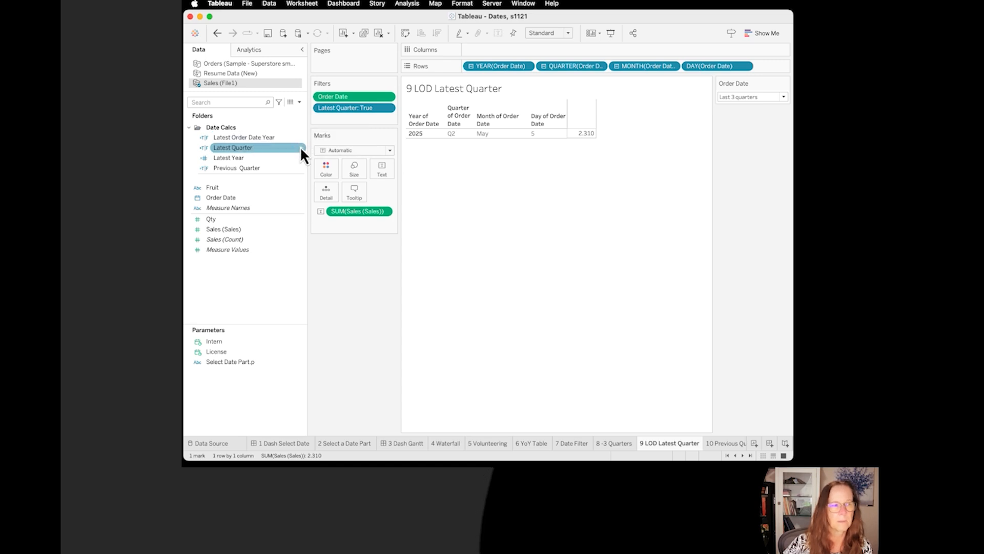
pyautogui.click(300, 148)
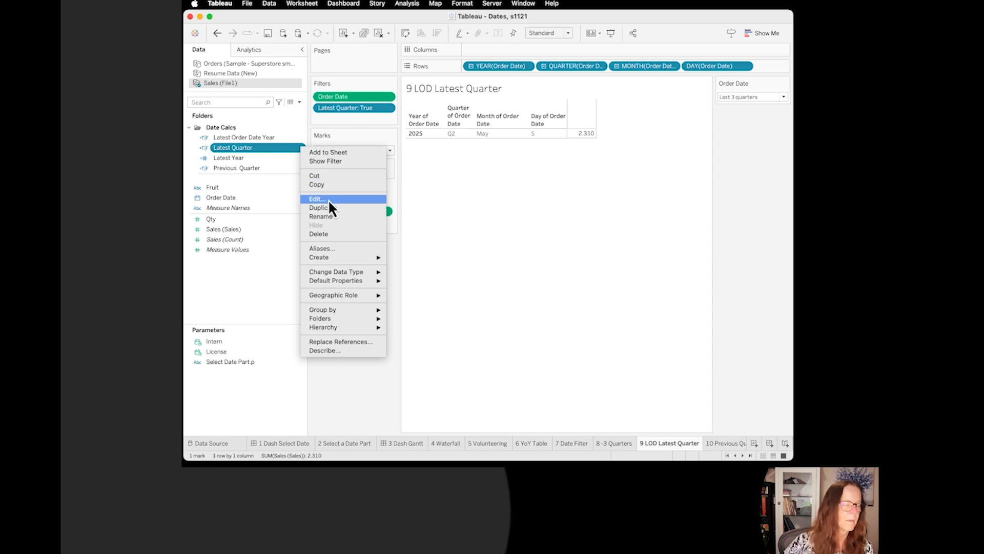
pyautogui.click(345, 199)
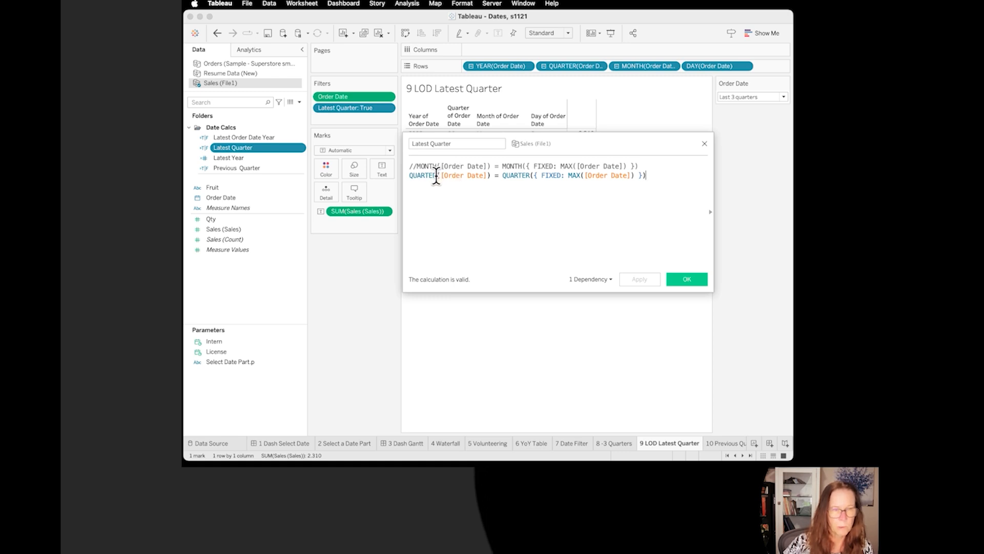
# Step: Examine both sides of the Latest Quarter formula, close it, and remove the Latest Quarter filter from the sheet
pyautogui.moveTo(436, 175); pyautogui.dragTo(394, 174)
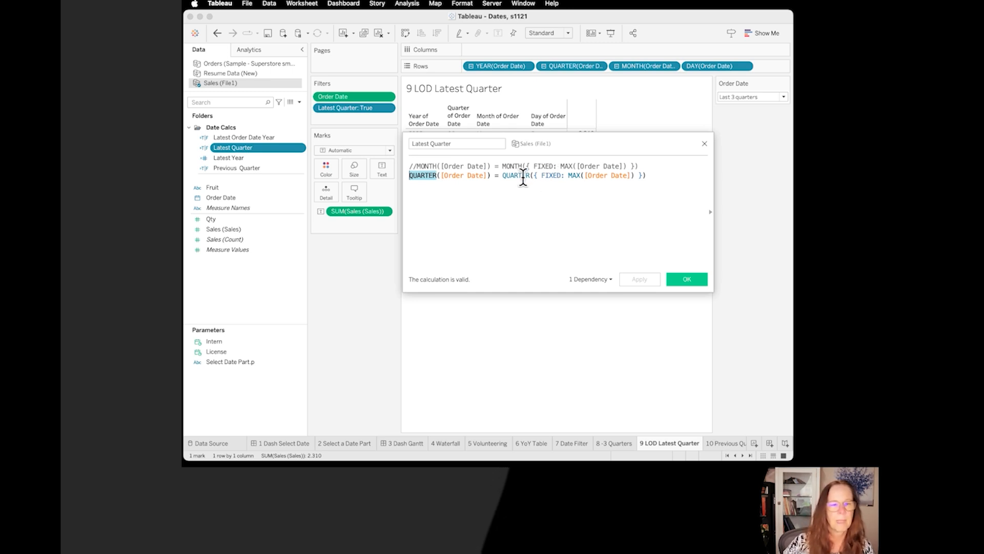
pyautogui.moveTo(533, 175); pyautogui.dragTo(642, 176)
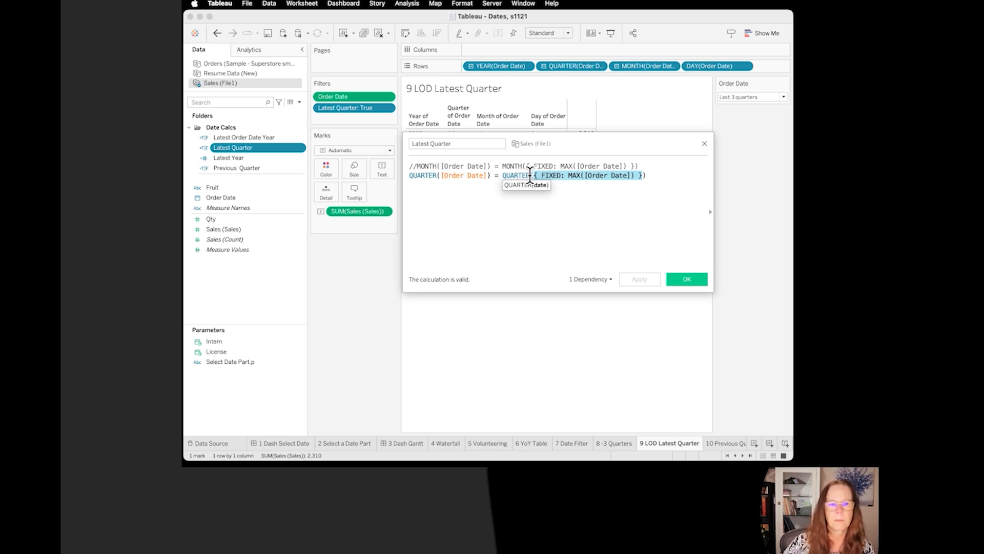
pyautogui.moveTo(530, 176); pyautogui.dragTo(503, 175)
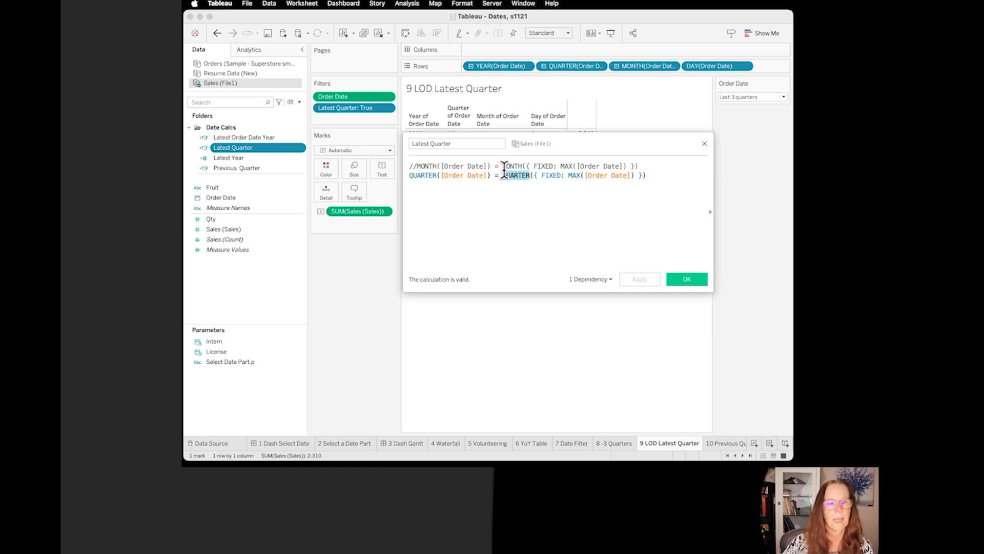
pyautogui.moveTo(491, 176); pyautogui.dragTo(399, 174)
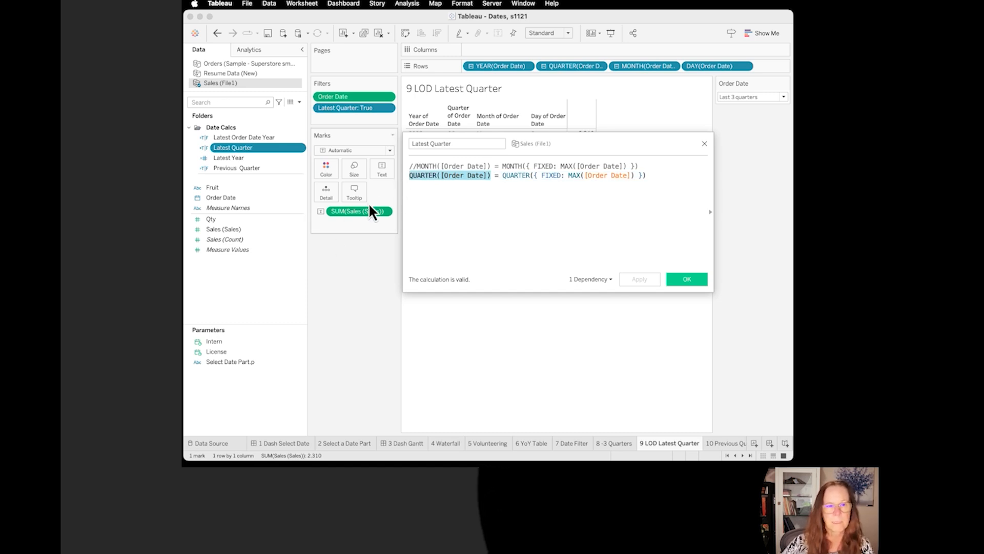
pyautogui.click(687, 279)
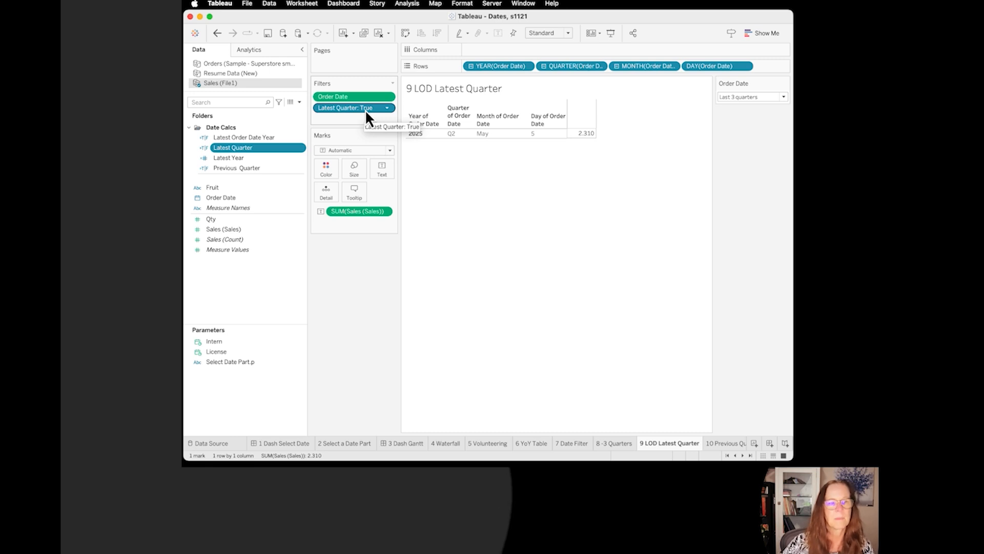
pyautogui.moveTo(365, 109); pyautogui.dragTo(239, 146)
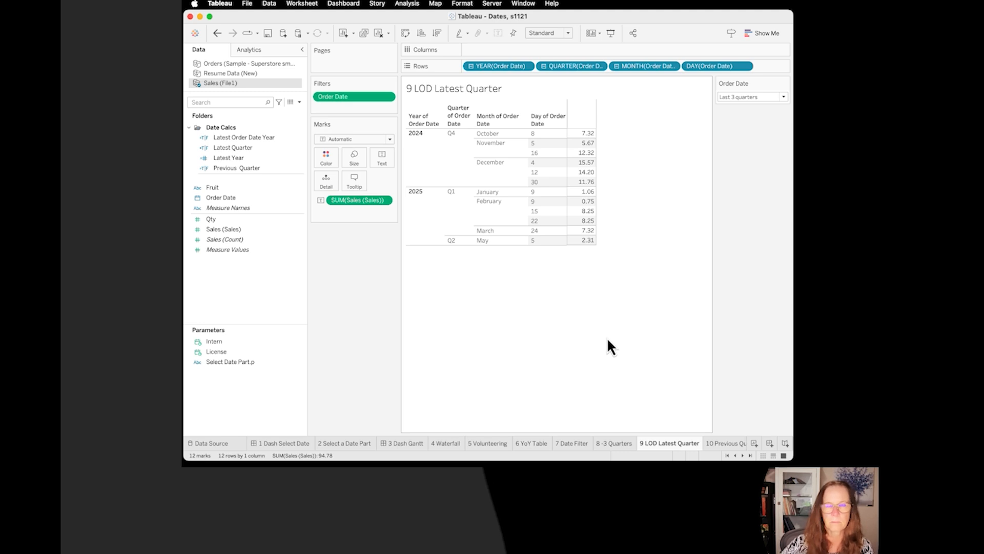
# Step: Go to the 10 Previous Quarter sheet and open the Previous Quarter calculated field's formula
pyautogui.click(726, 443)
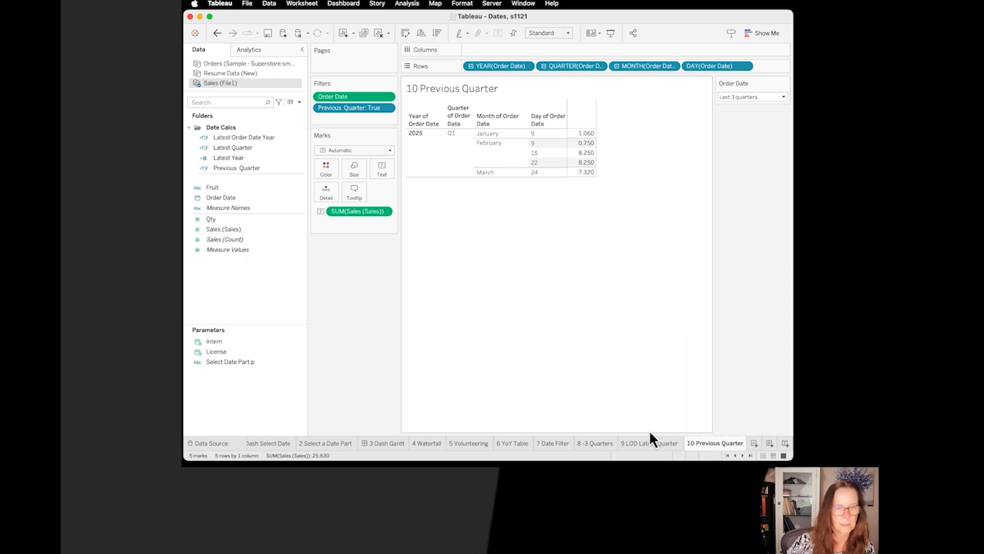
pyautogui.moveTo(660, 442)
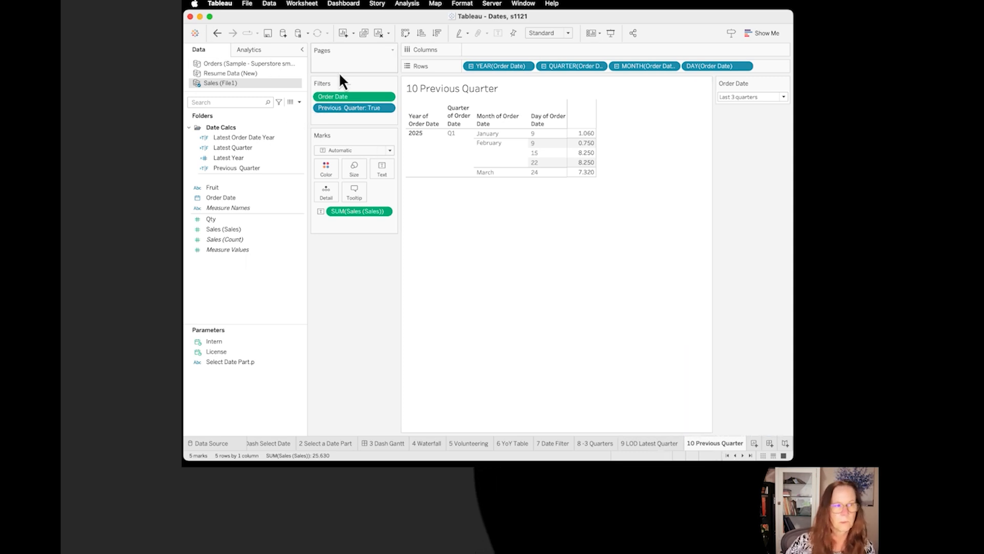
pyautogui.click(364, 107)
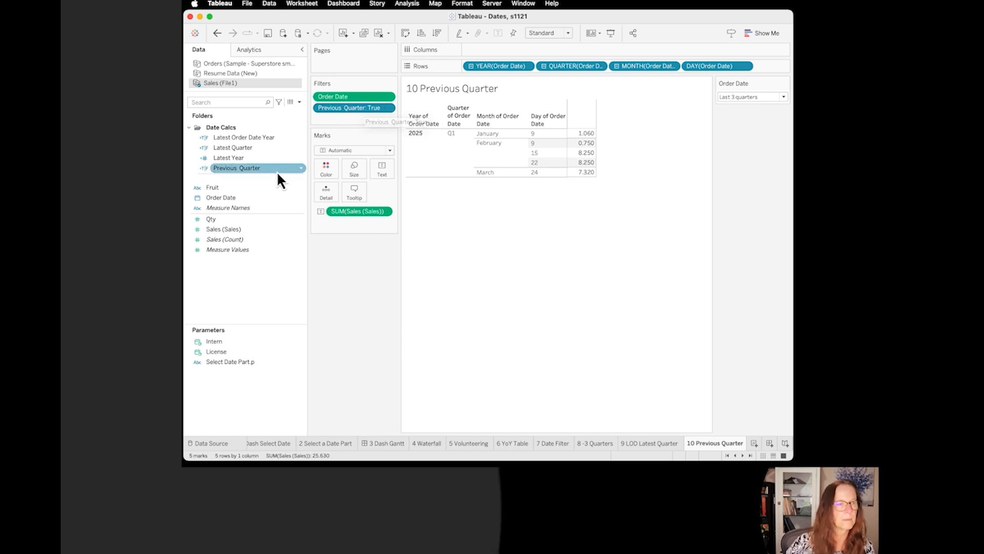
pyautogui.click(300, 168)
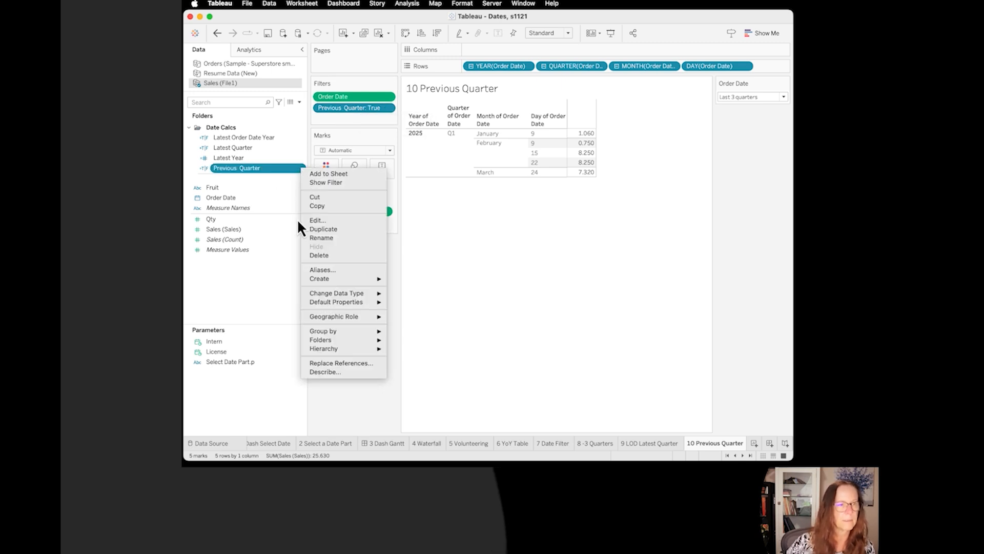
pyautogui.click(319, 220)
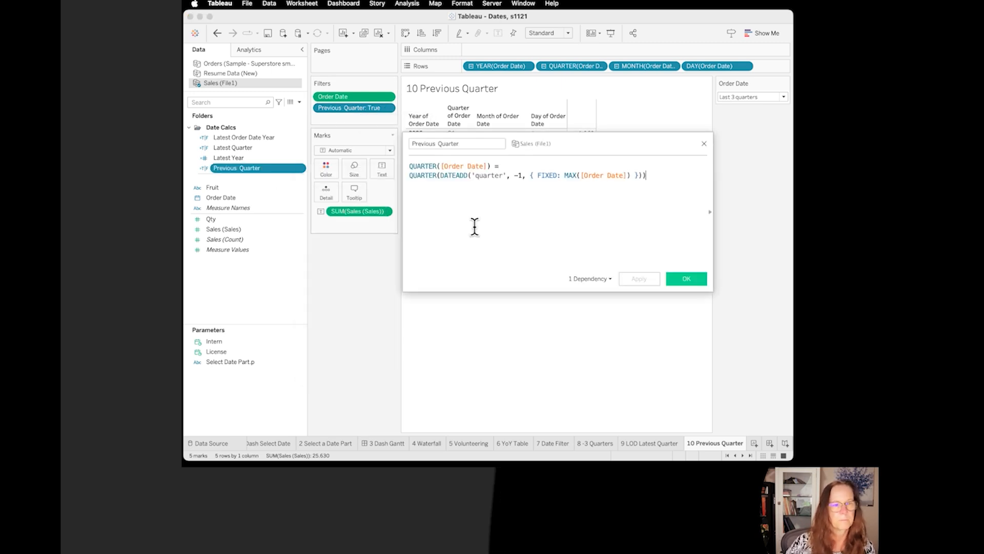
# Step: Examine the DATEADD function and its -1 interval in the Previous Quarter formula, and close the calculation
pyautogui.click(467, 175)
pyautogui.doubleClick(442, 175)
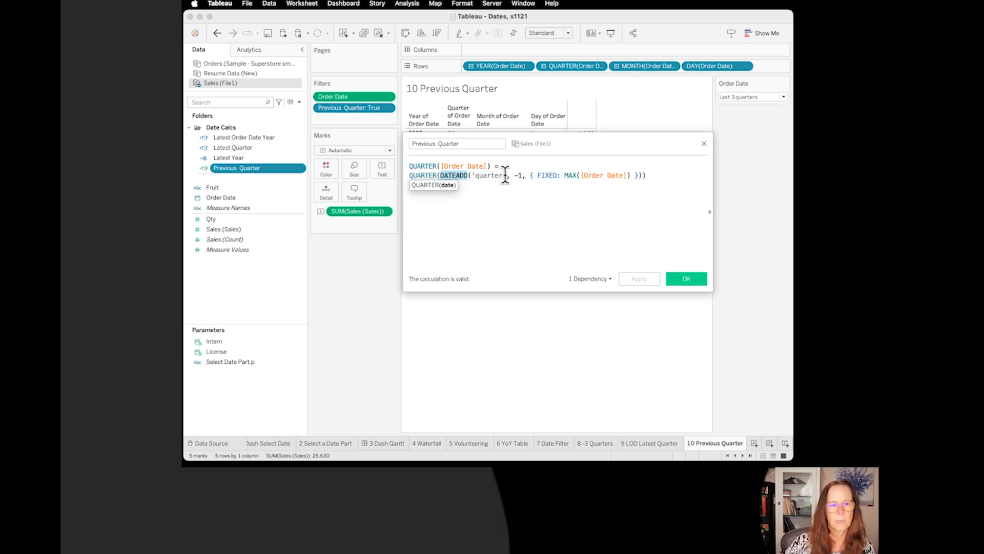
pyautogui.moveTo(507, 175)
pyautogui.mouseDown()
pyautogui.moveTo(467, 178)
pyautogui.moveTo(513, 175)
pyautogui.mouseUp()
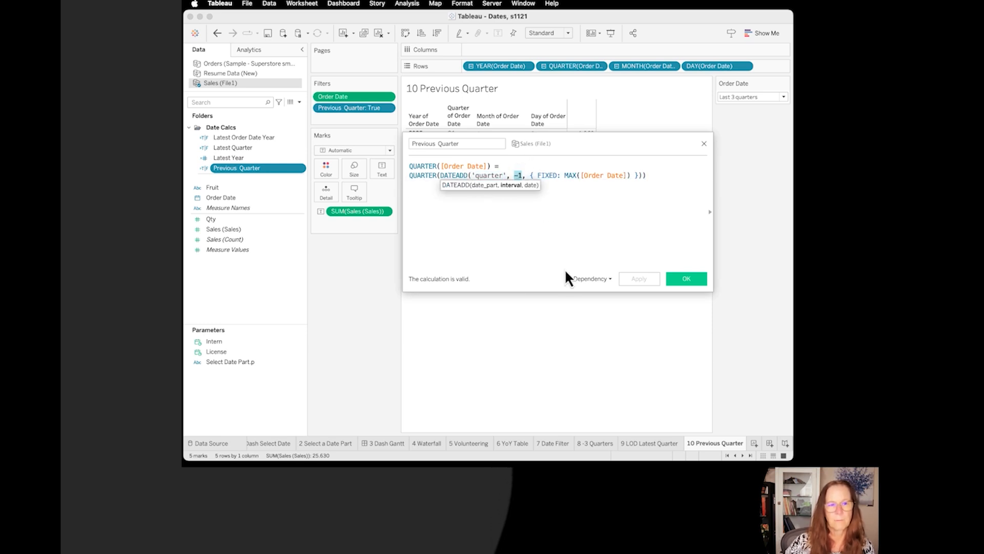
pyautogui.click(643, 174)
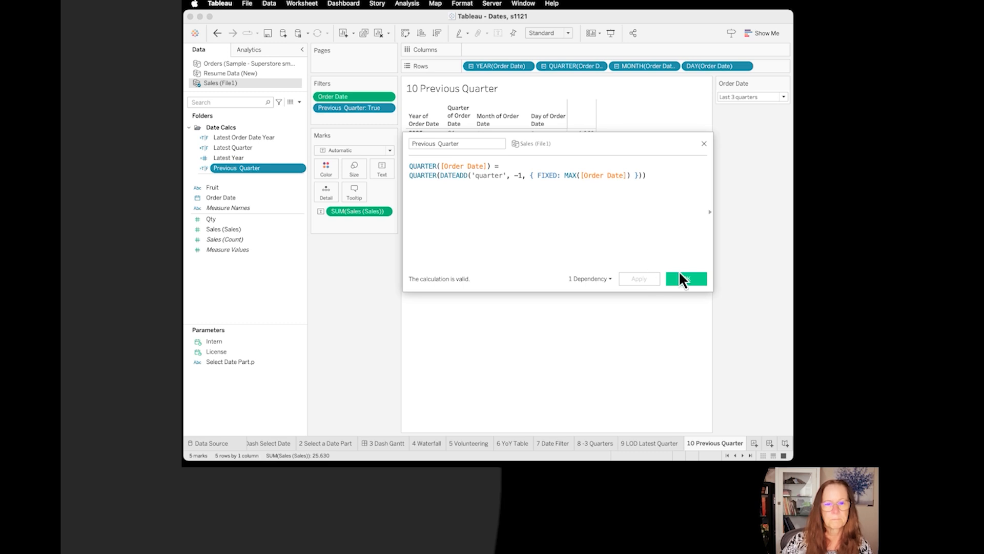
pyautogui.click(694, 279)
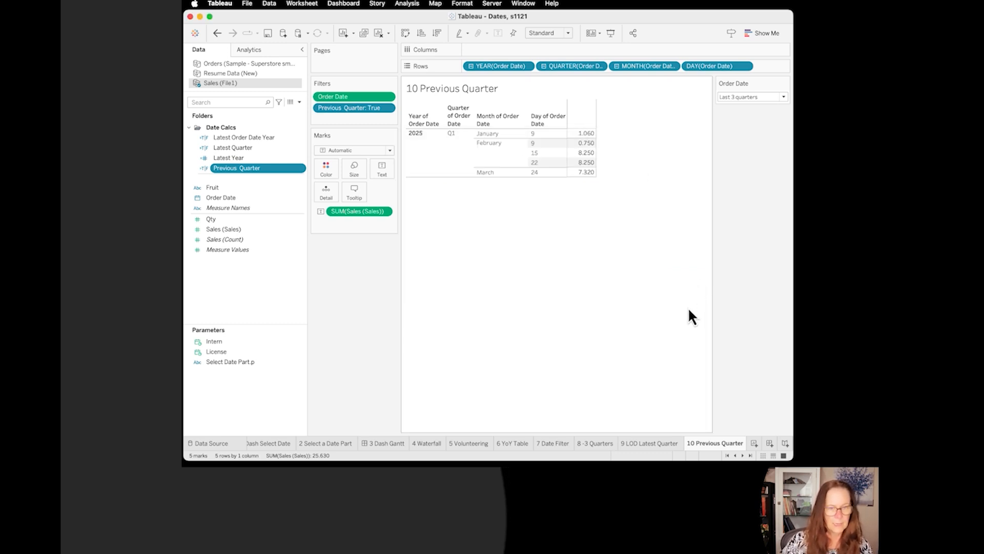
# Step: Go to the 11 Filter Year sheet and review the Latest Year filter's settings, keeping 2025 selected
pyautogui.click(743, 455)
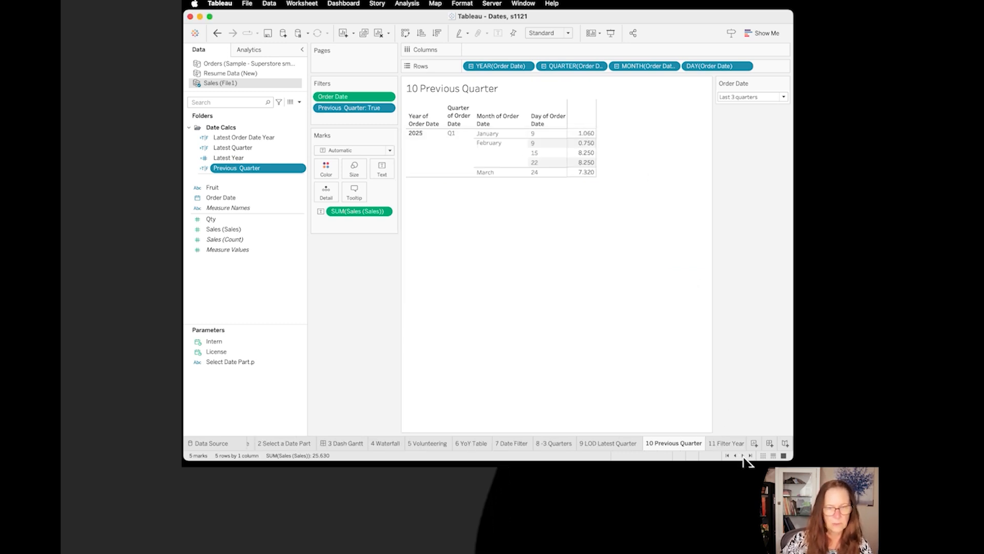
pyautogui.click(743, 455)
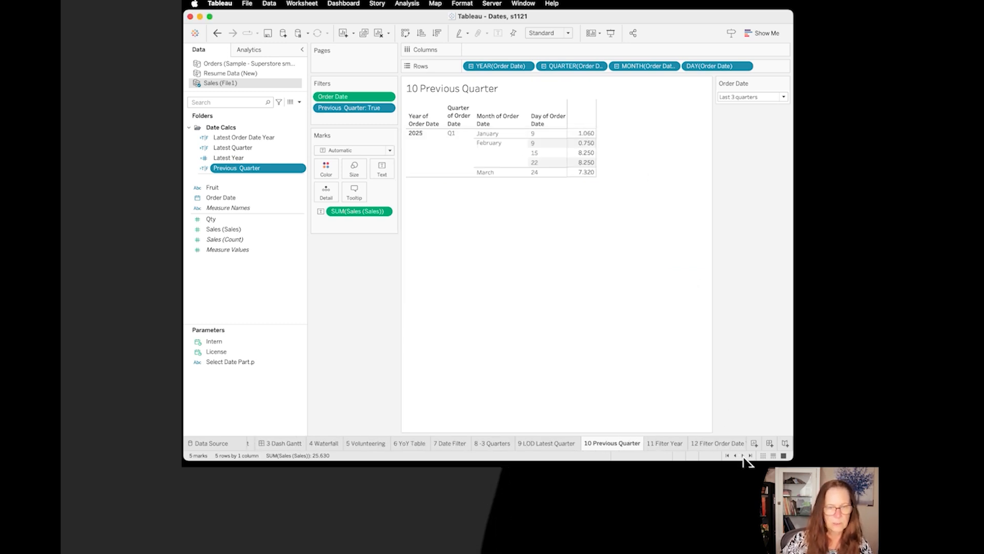
pyautogui.click(660, 443)
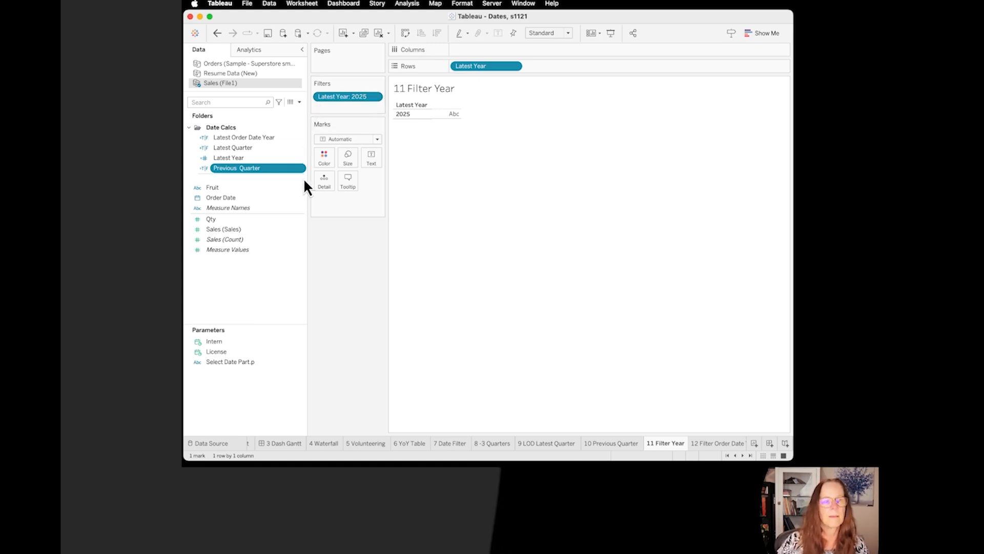
pyautogui.click(375, 98)
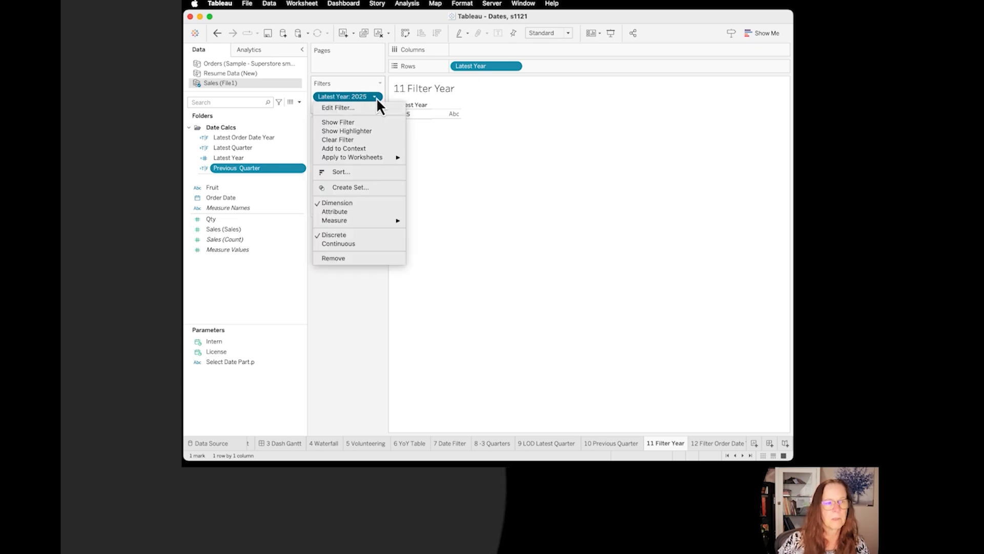
pyautogui.click(364, 109)
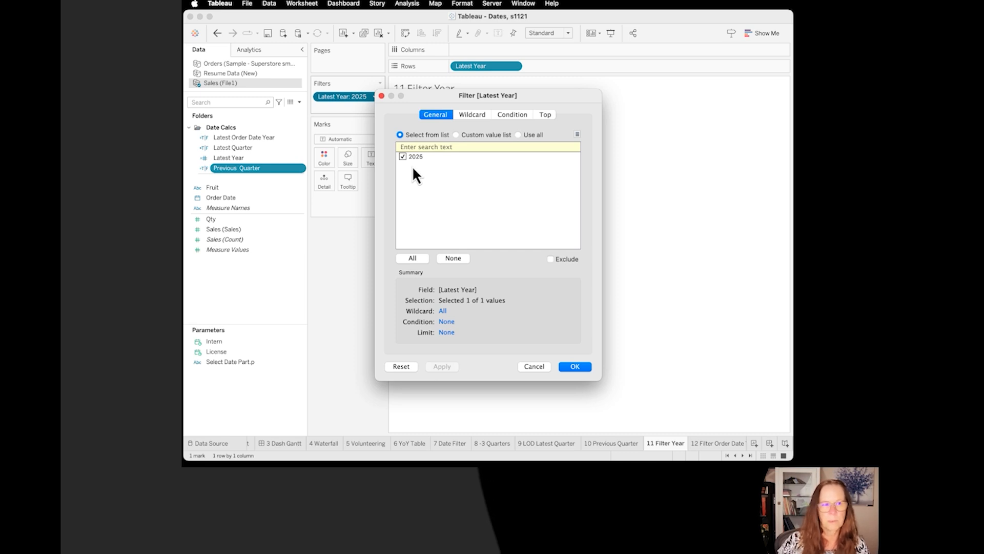
pyautogui.click(583, 367)
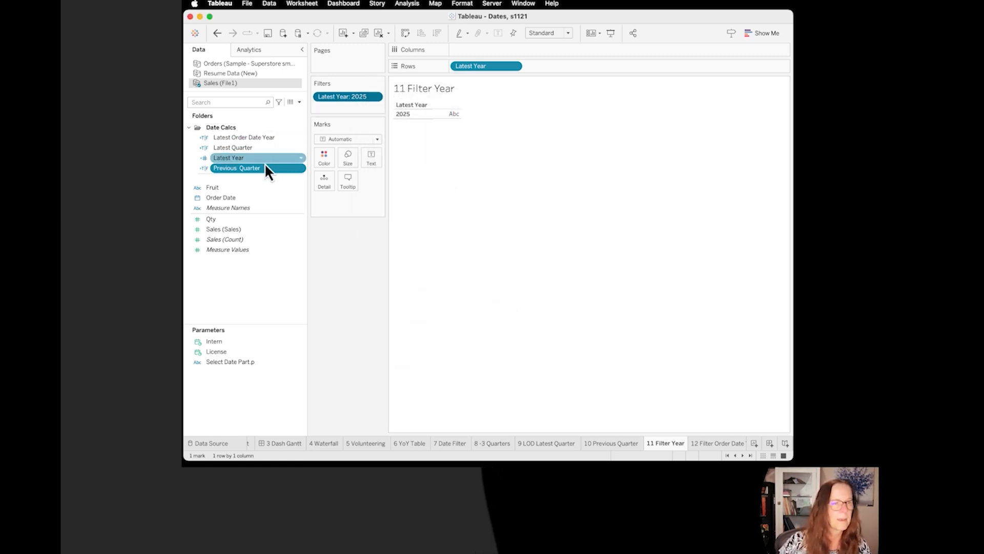
# Step: Examine the MAX function in the Latest Year calculated field's FIXED formula, and close the calculation
pyautogui.click(300, 155)
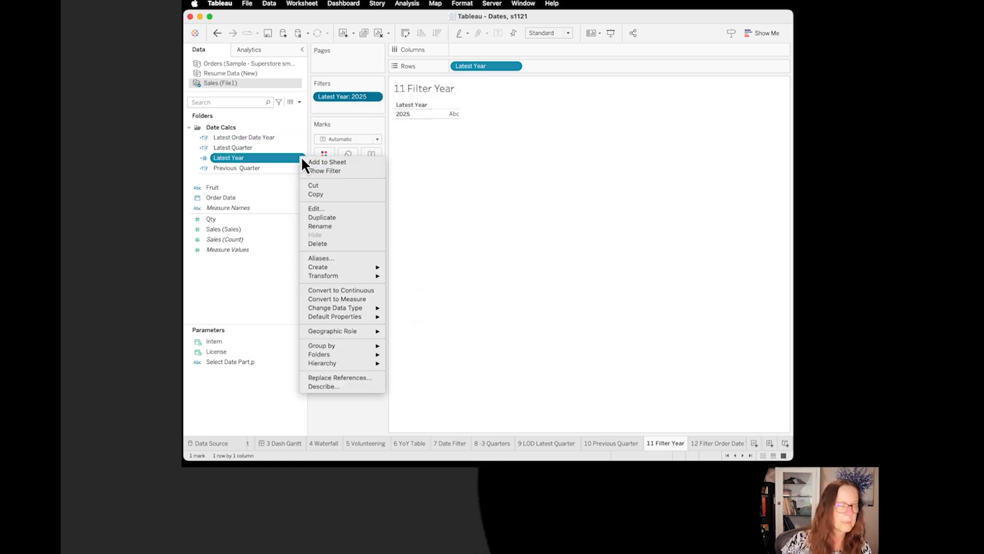
pyautogui.click(324, 211)
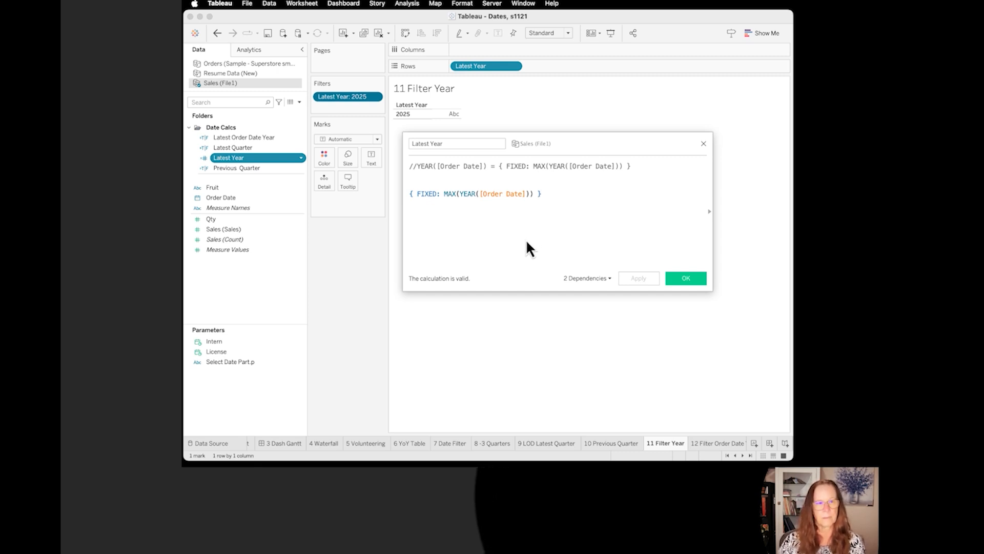
pyautogui.click(457, 193)
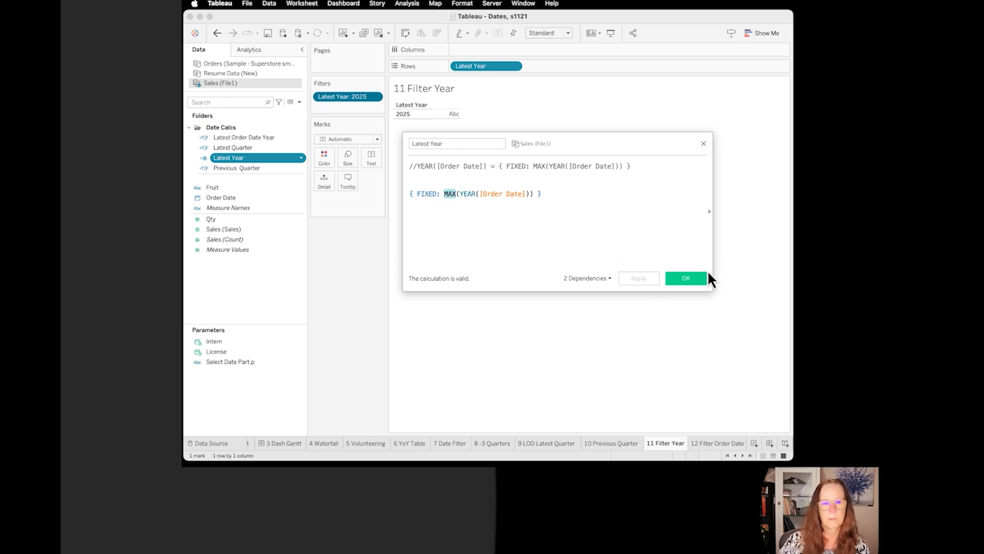
pyautogui.click(691, 278)
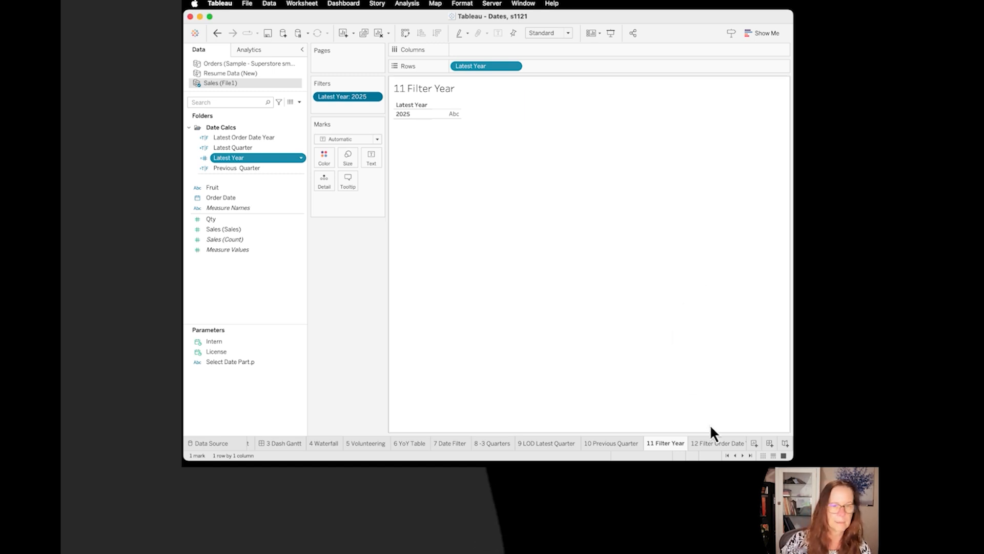
# Step: Go to the 12 Filter Order Date Year sheet and examine both sides of the Latest Order Date Year formula, and close the calculation
pyautogui.click(712, 444)
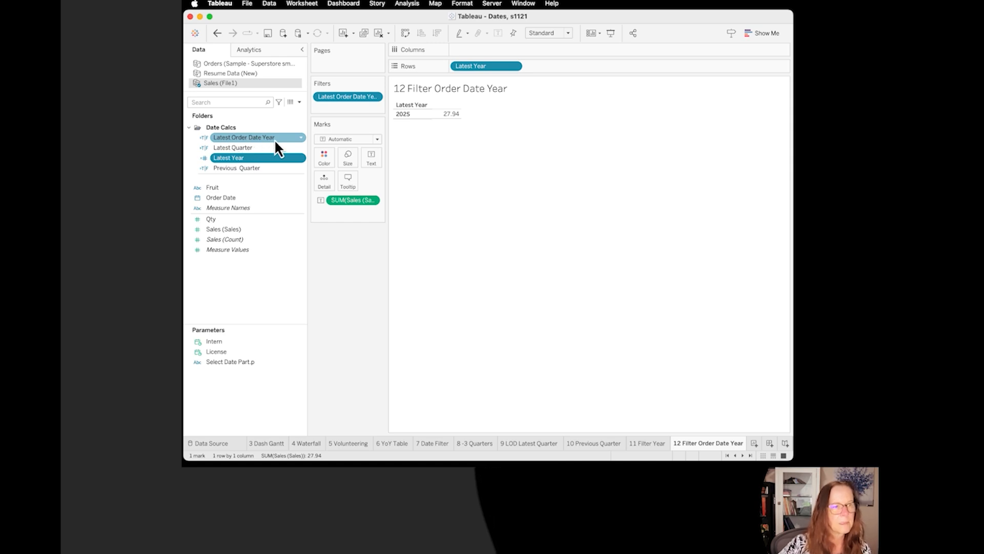
pyautogui.click(299, 137)
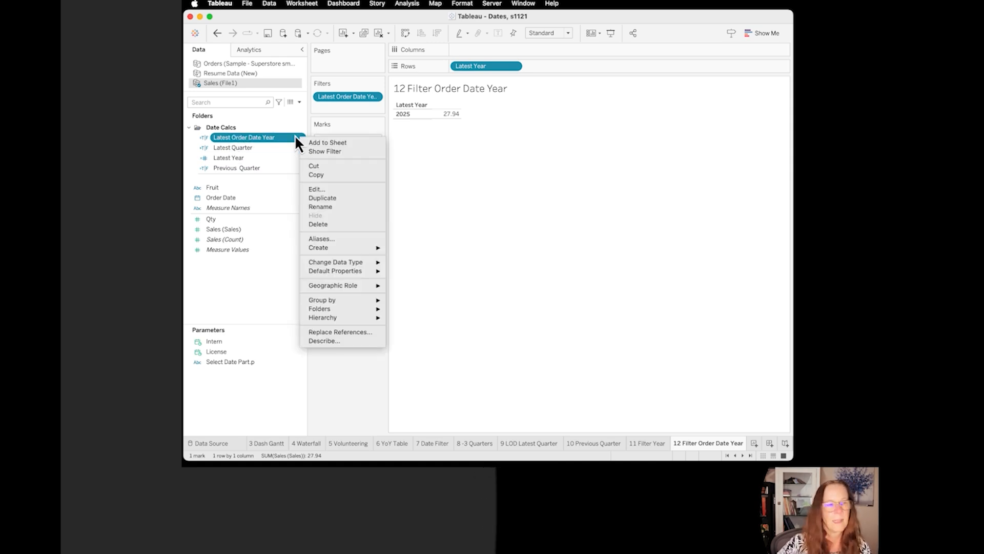
pyautogui.click(322, 190)
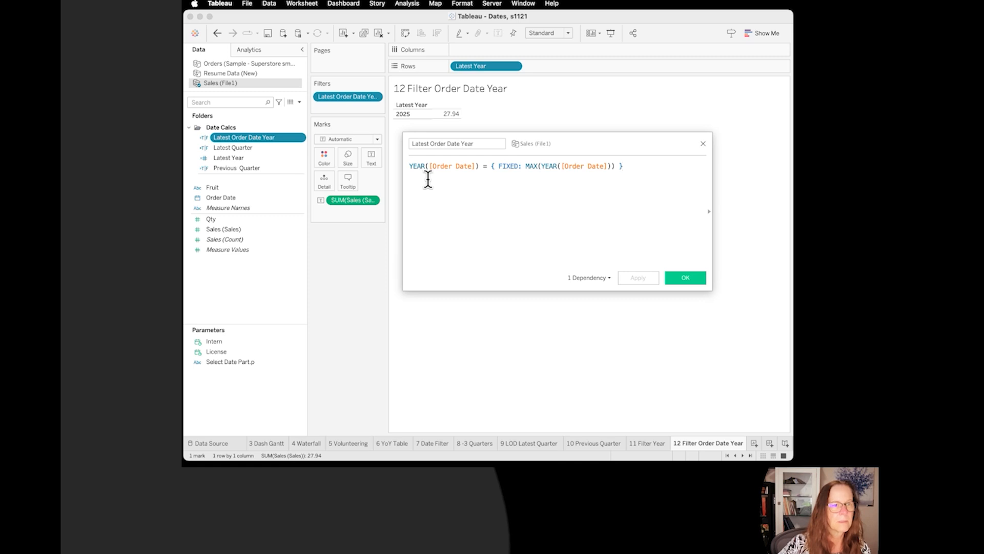
pyautogui.moveTo(483, 166); pyautogui.dragTo(398, 169)
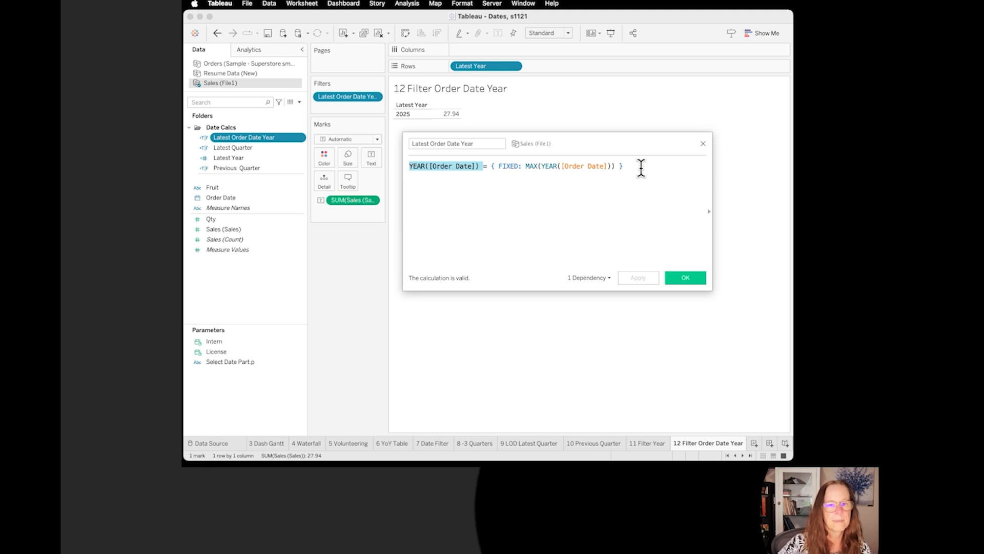
pyautogui.moveTo(639, 167); pyautogui.dragTo(483, 168)
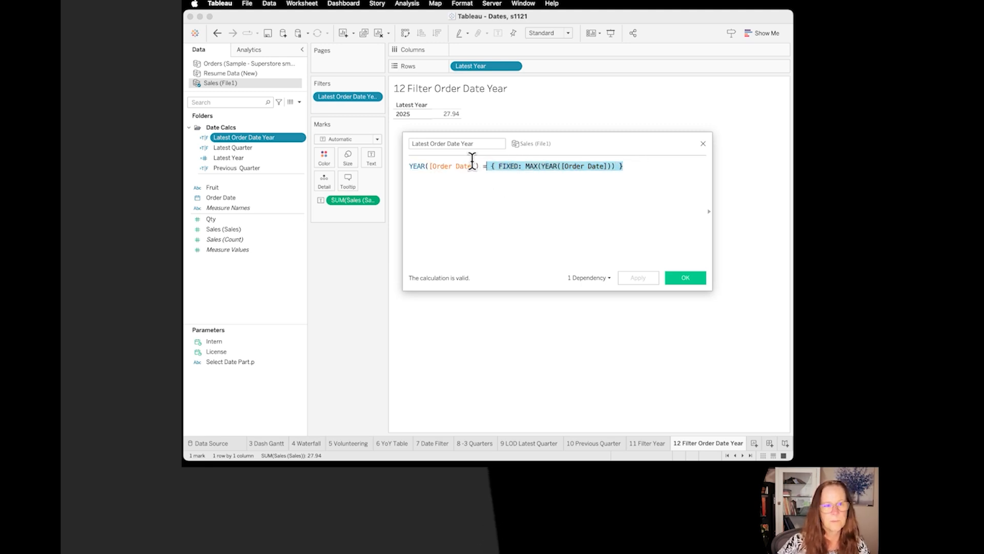
pyautogui.moveTo(483, 165); pyautogui.dragTo(404, 156)
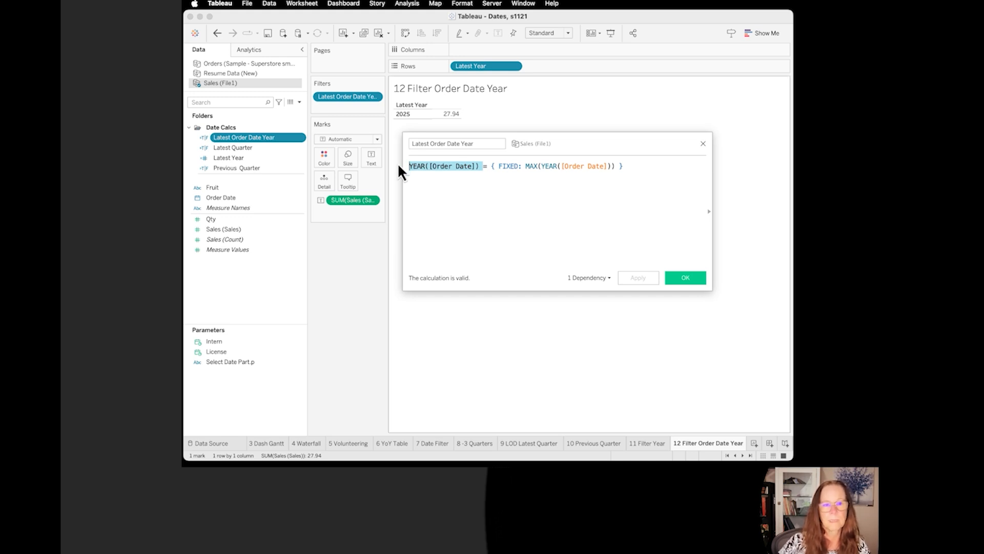
pyautogui.click(693, 278)
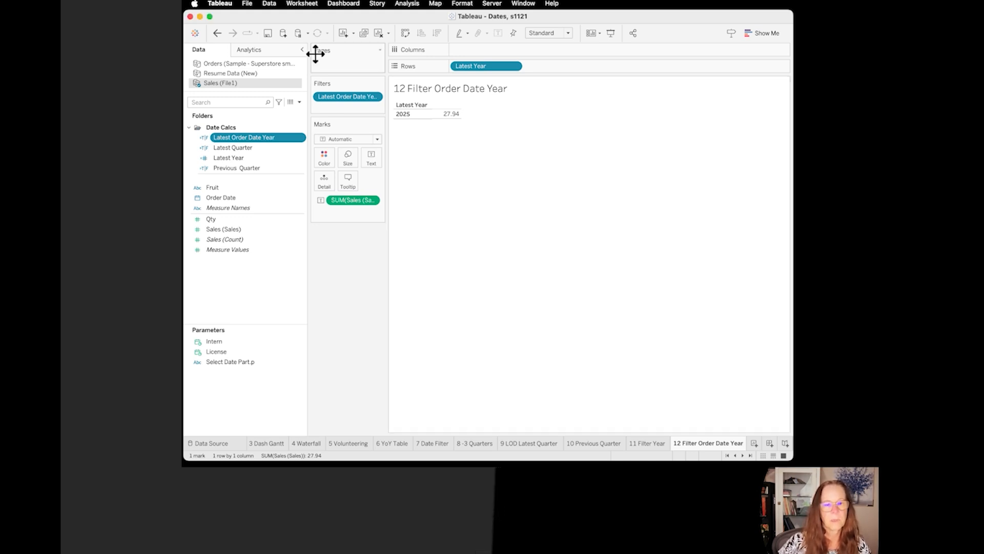
# Step: Return to the 11 Filter Year sheet and review the Latest Year filter's value list, keeping 2025 selected
pyautogui.click(651, 443)
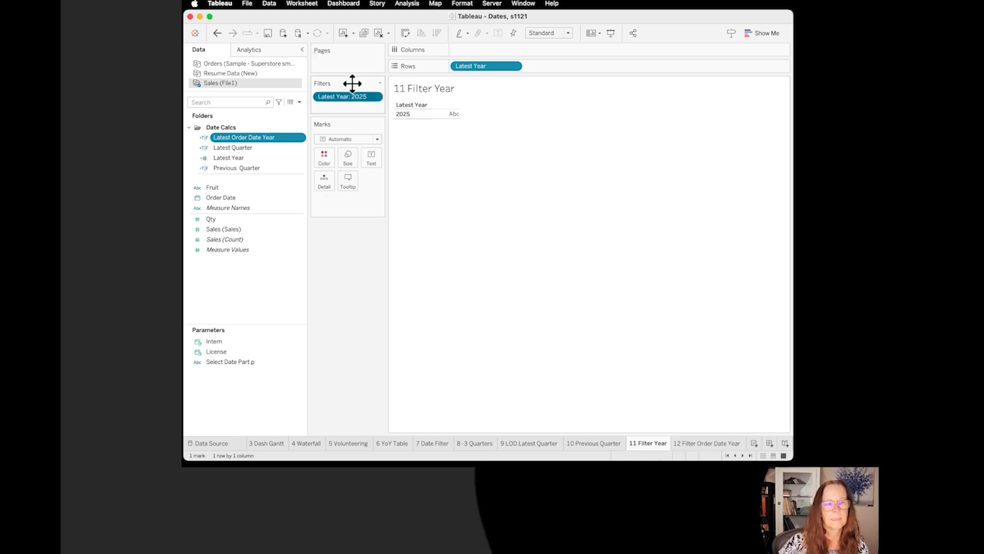
pyautogui.click(377, 98)
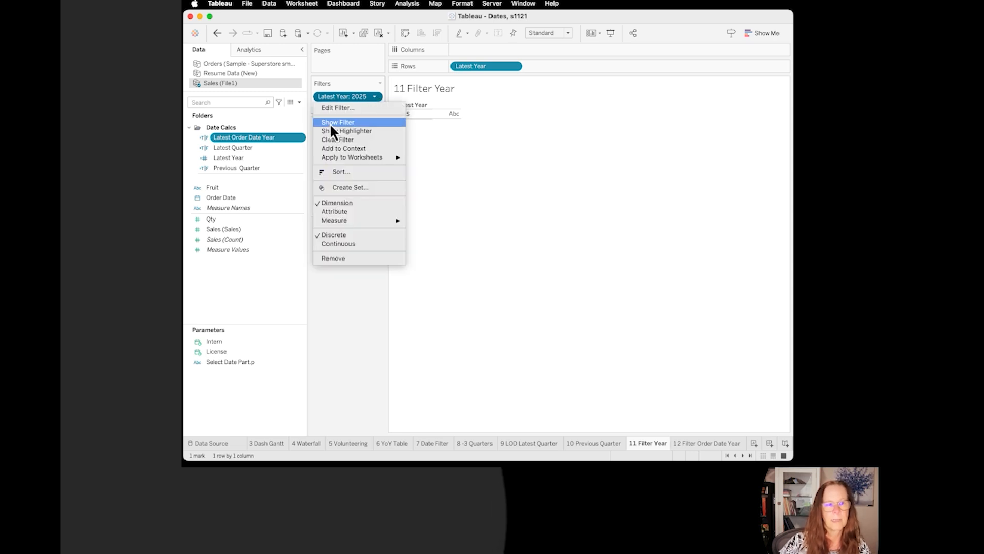
pyautogui.click(340, 107)
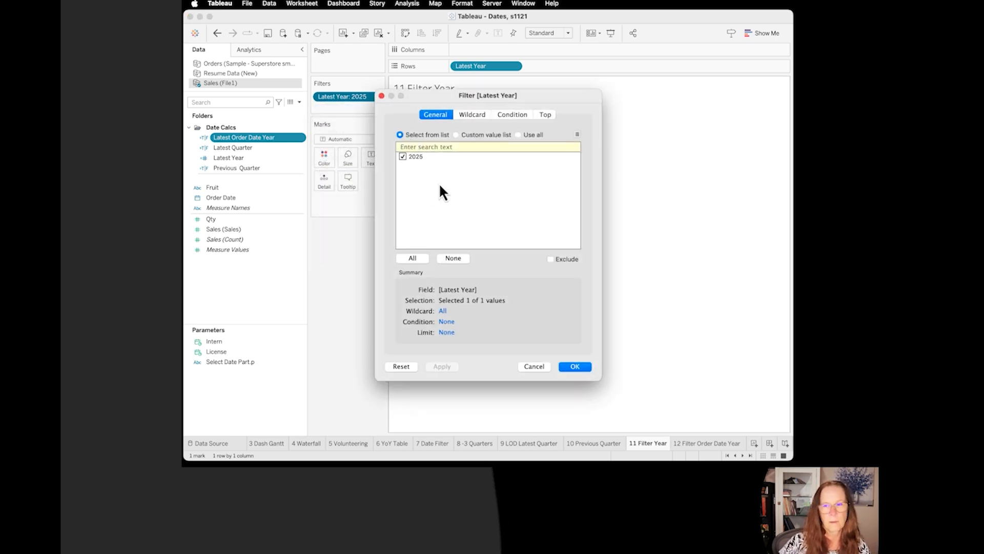
pyautogui.click(583, 368)
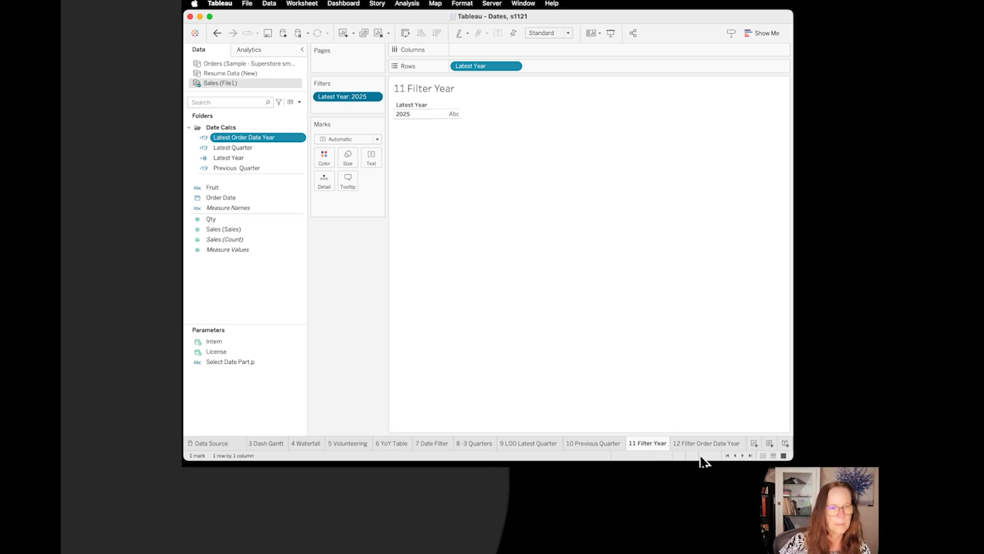
# Step: Go to the 9 LOD Latest Quarter sheet and examine the discrete year, quarter, month and day headers of Order Date
pyautogui.click(523, 443)
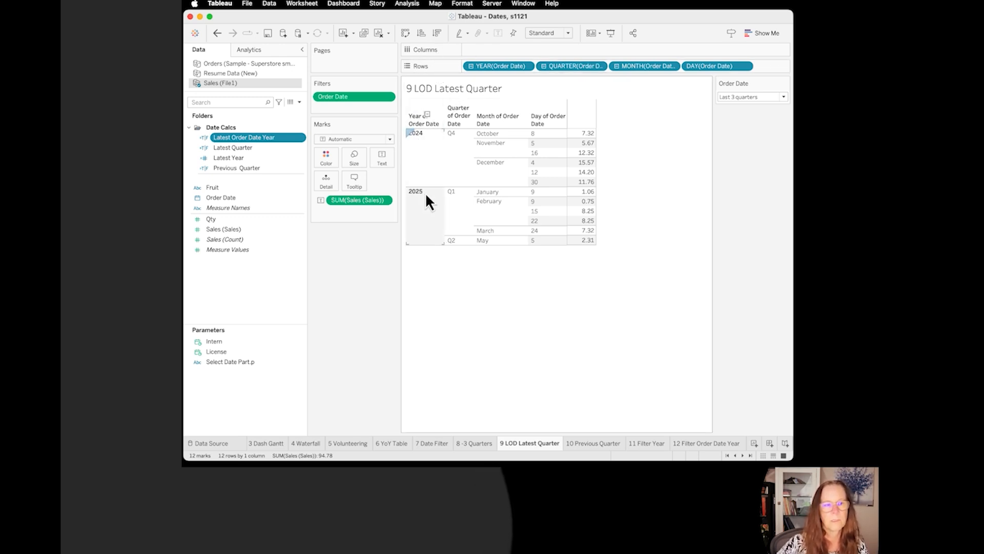
pyautogui.click(422, 221)
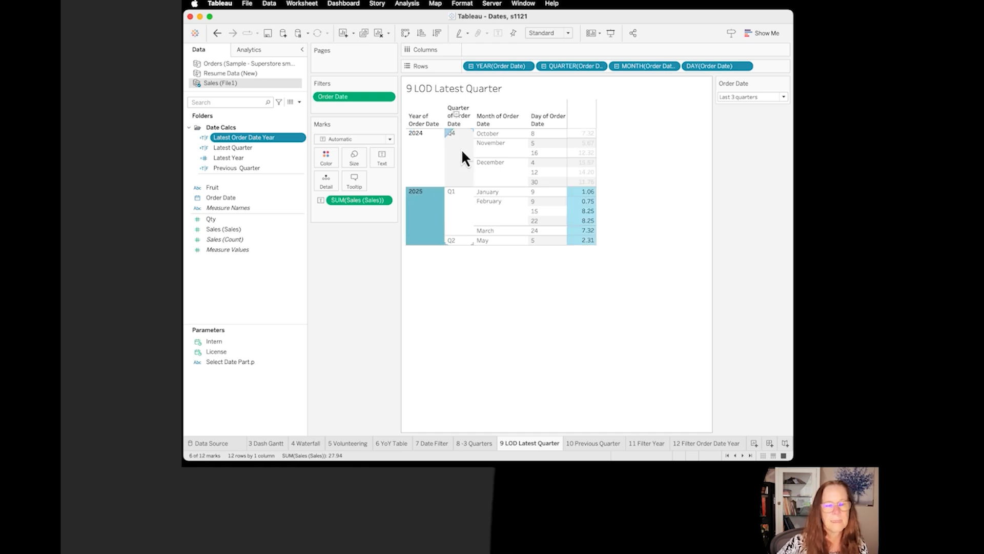
pyautogui.click(462, 152)
pyautogui.click(500, 135)
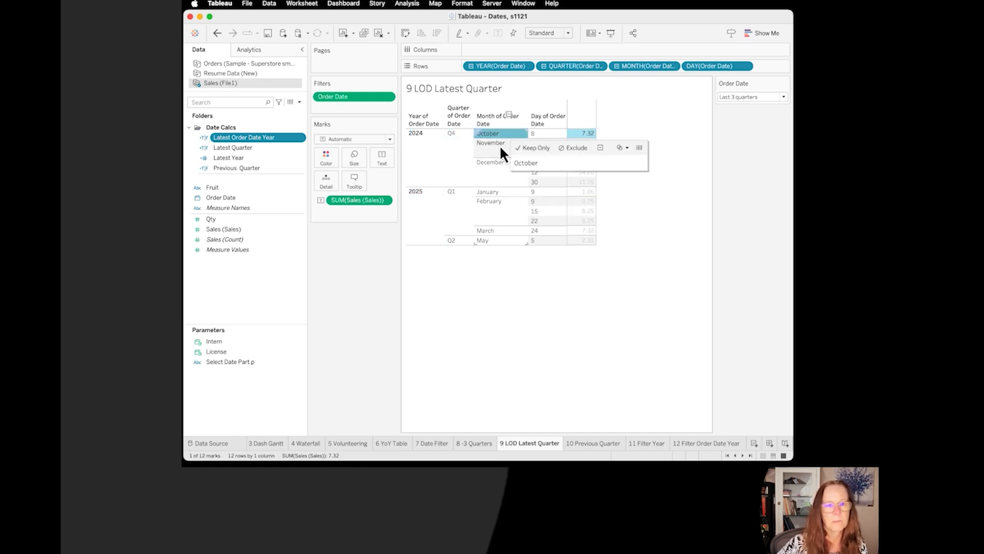
pyautogui.click(541, 134)
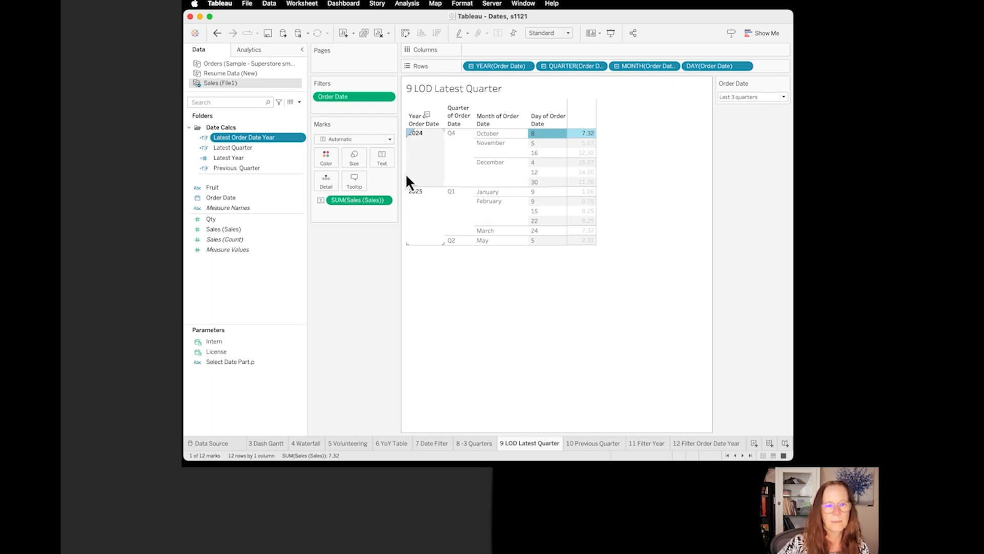
pyautogui.rightClick(487, 141)
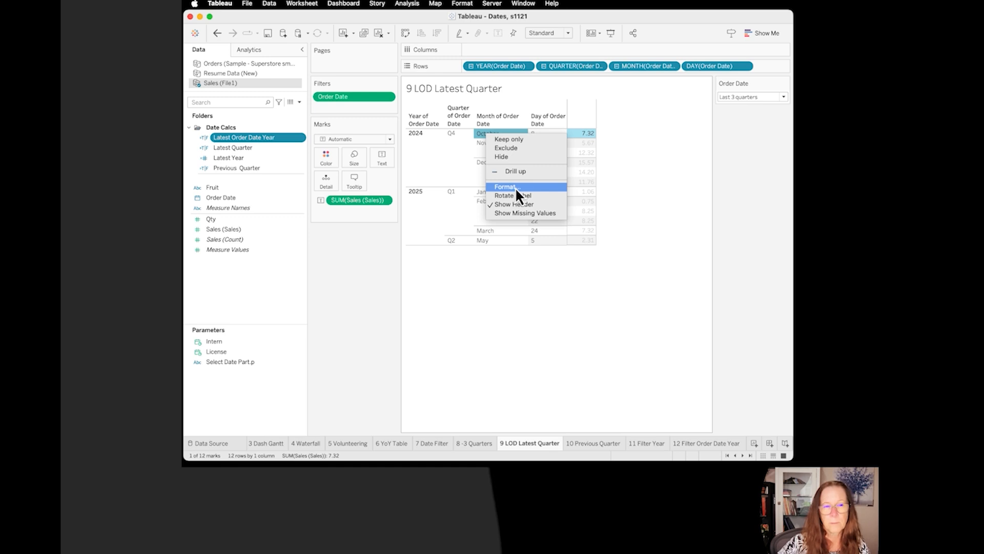
pyautogui.click(497, 284)
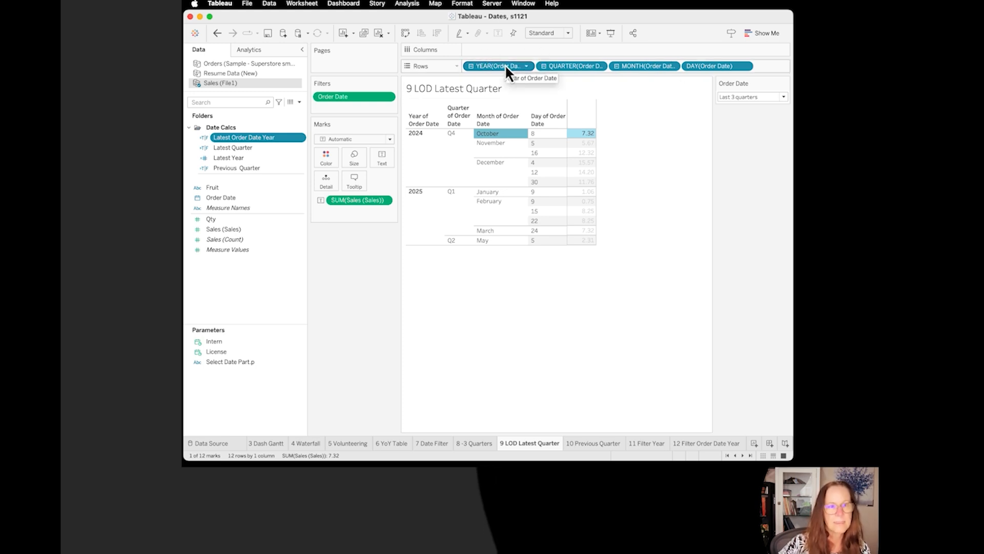
# Step: Remove the year, quarter and month of Order Date from the rows, leaving only the day
pyautogui.moveTo(506, 66); pyautogui.dragTo(237, 194)
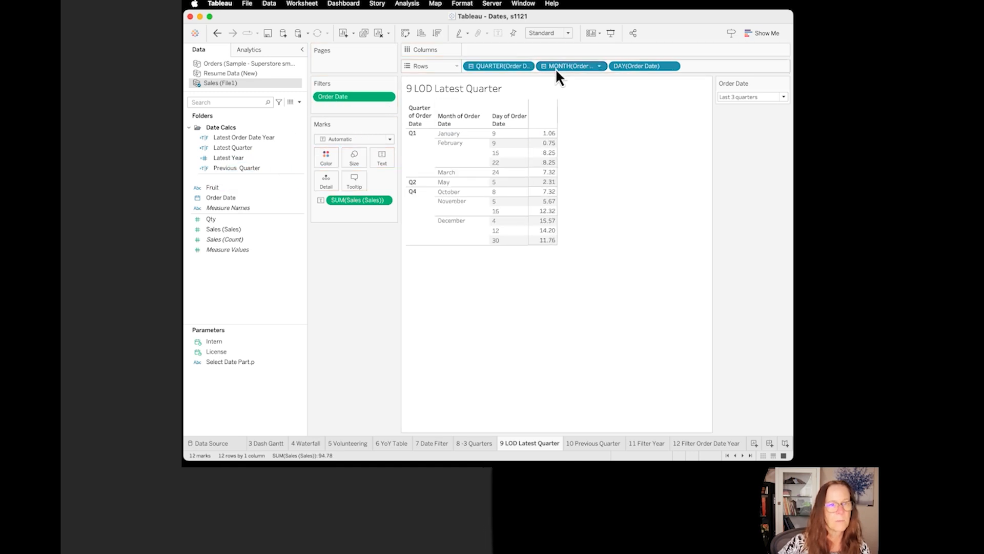
pyautogui.moveTo(495, 67); pyautogui.dragTo(253, 146)
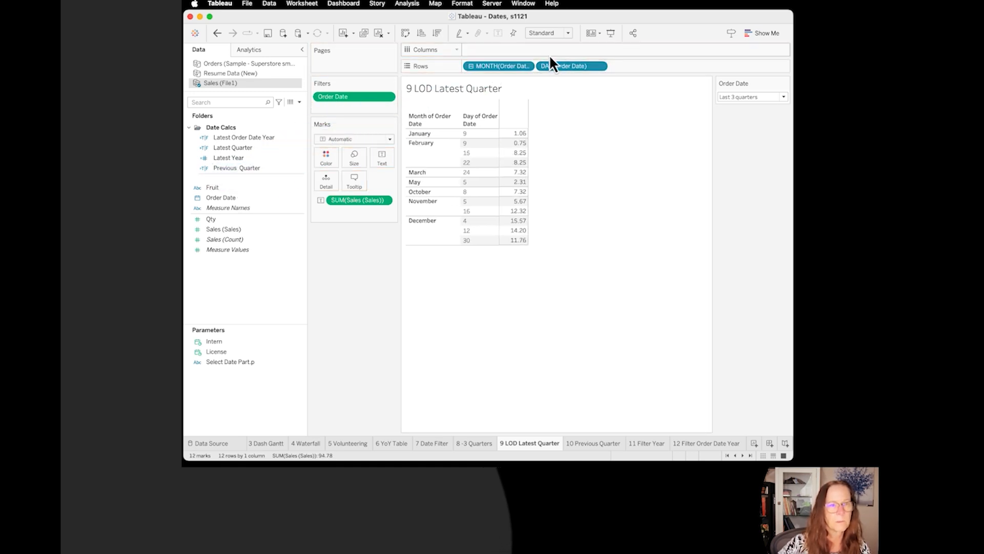
pyautogui.moveTo(490, 66); pyautogui.dragTo(249, 165)
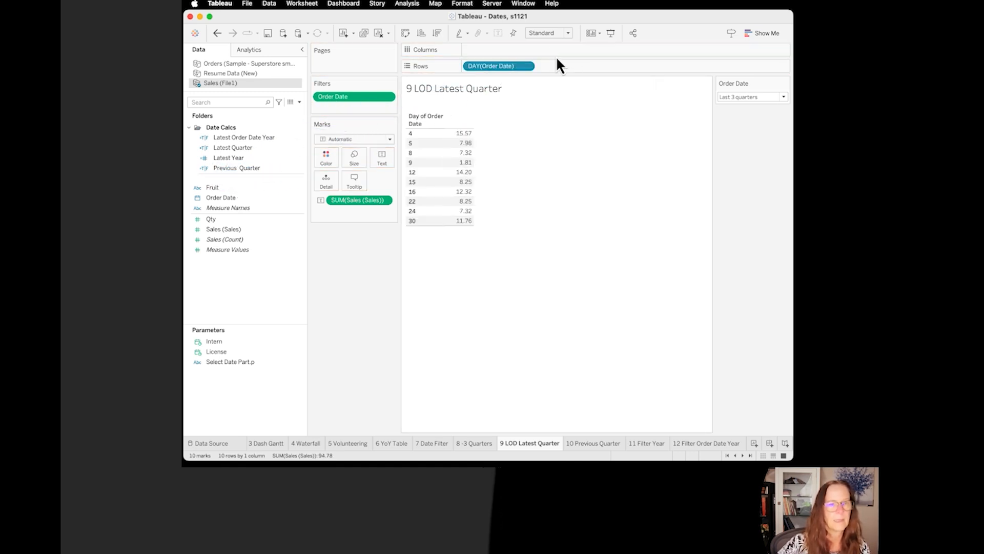
# Step: Convert the day of Order Date to the full-date Day value (May 8, 2015 format) and add Fruit to the columns
pyautogui.click(526, 65)
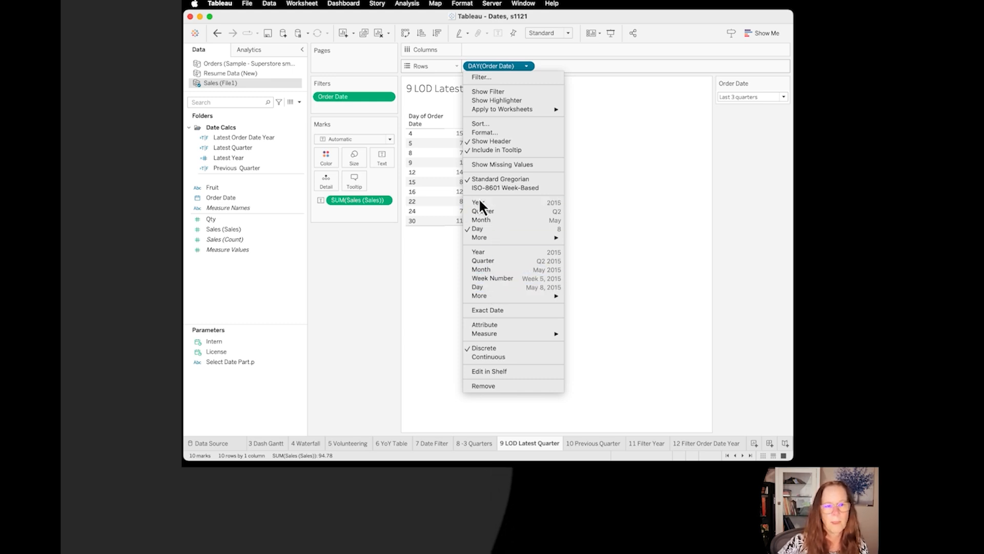
pyautogui.moveTo(484, 239)
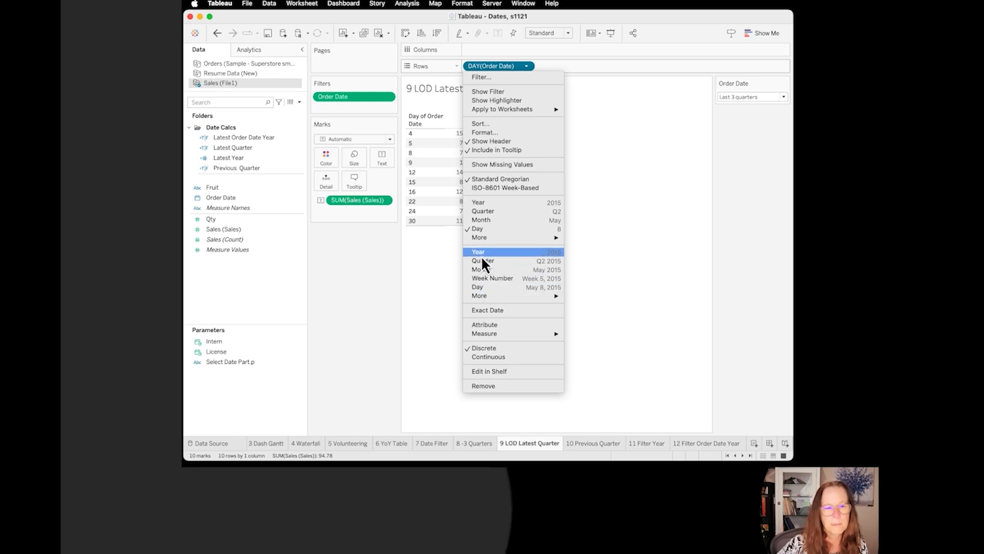
pyautogui.click(490, 287)
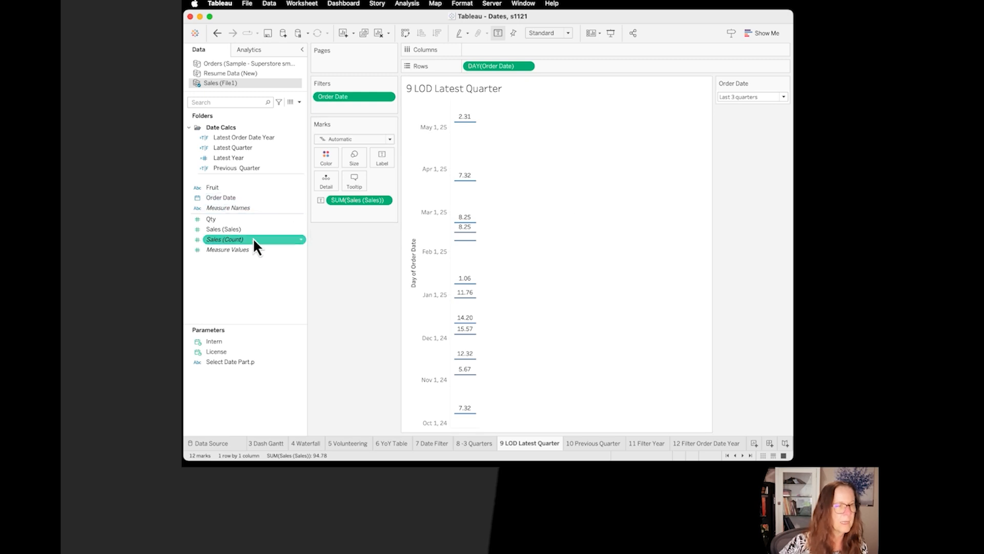
pyautogui.moveTo(208, 191); pyautogui.dragTo(518, 210)
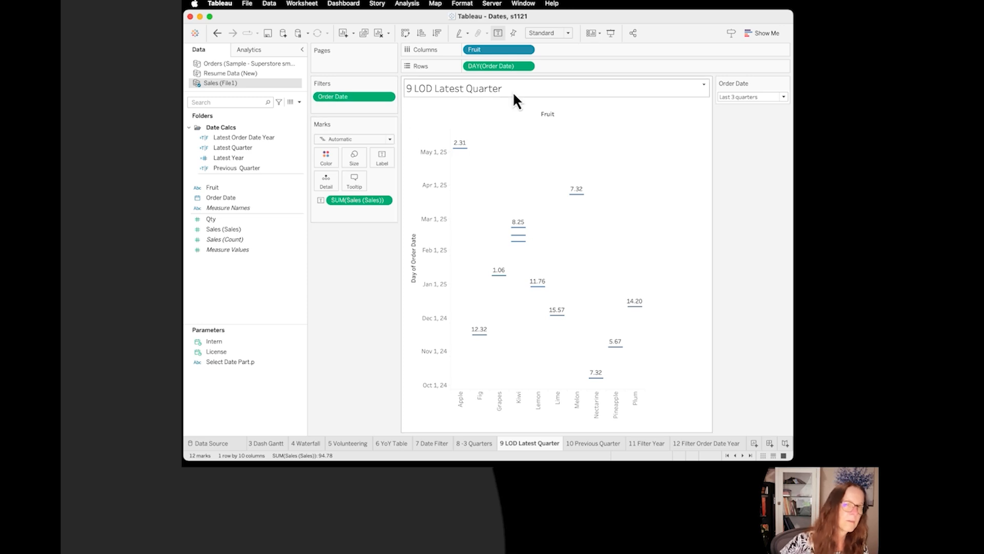
# Step: Change the chart's mark type to Line and check the options of the Day of Order Date axis
pyautogui.click(389, 139)
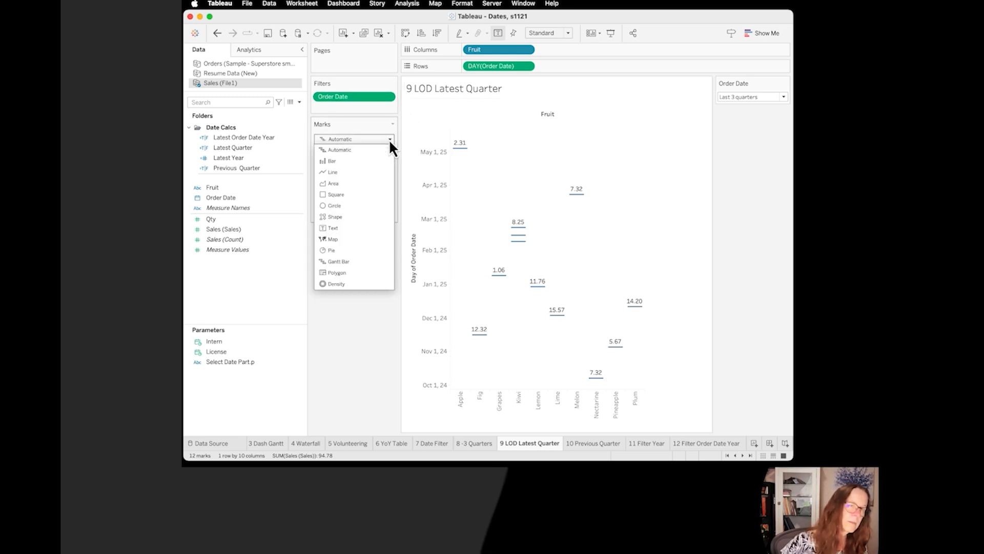
pyautogui.click(326, 174)
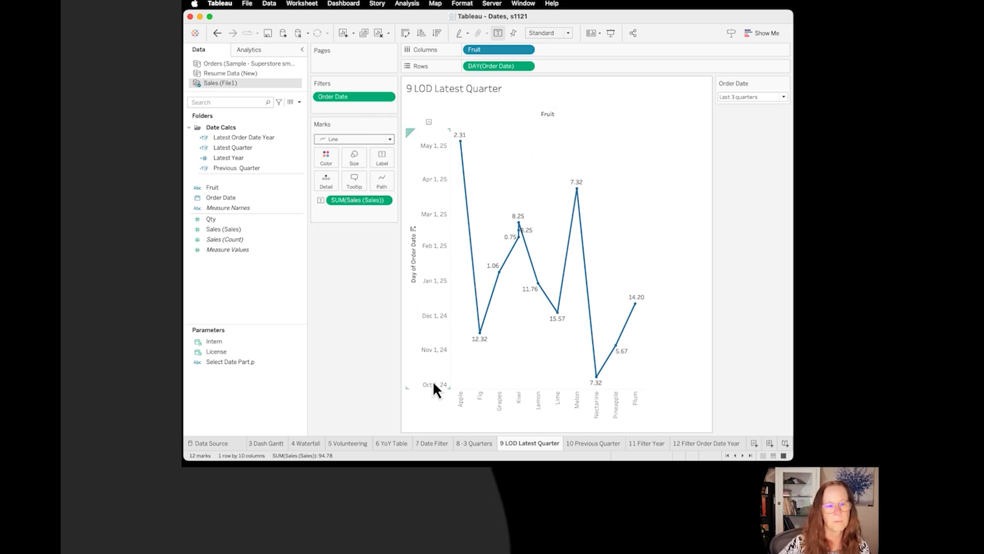
pyautogui.rightClick(428, 168)
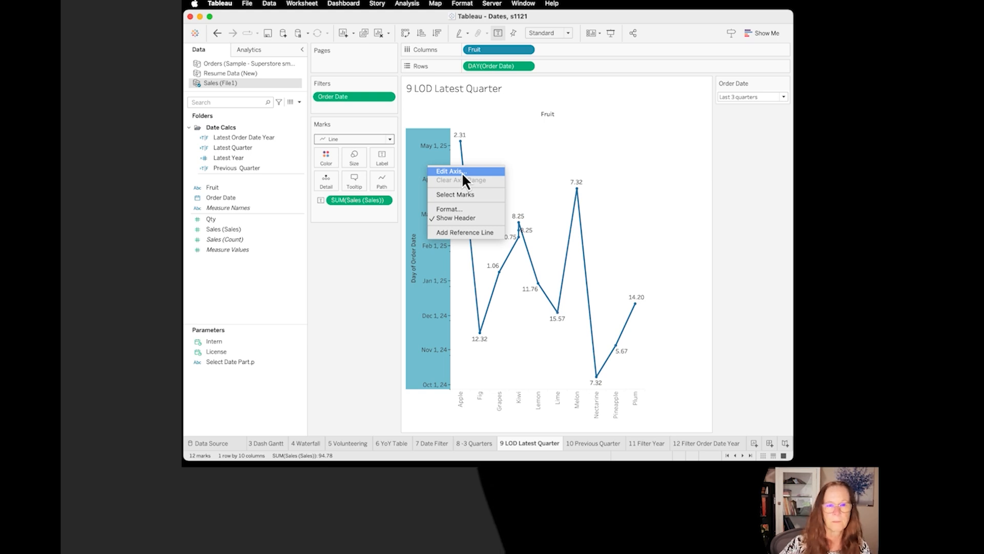
pyautogui.click(405, 34)
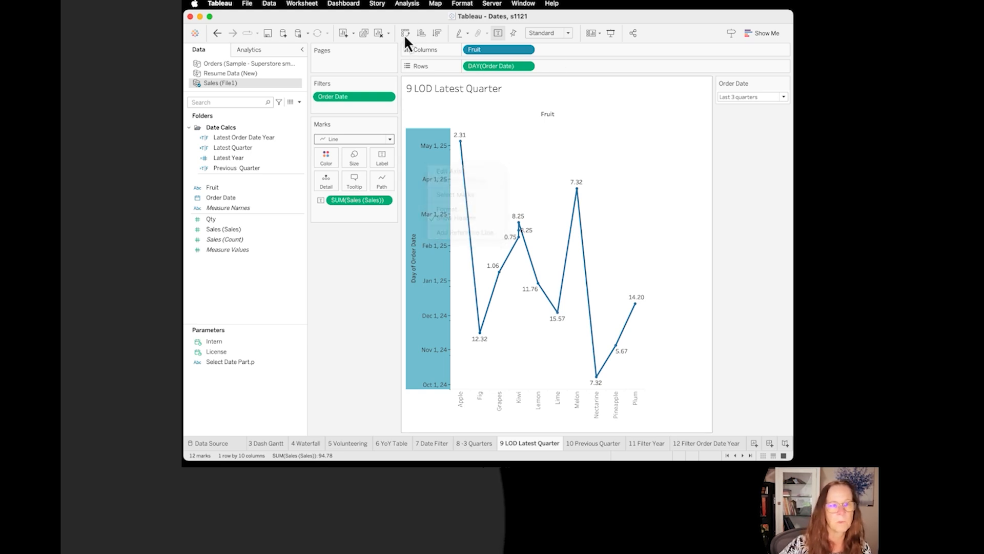
# Step: Swap the rows and columns, set the mark type to Bar, and inspect the Apple bar's details
pyautogui.click(405, 33)
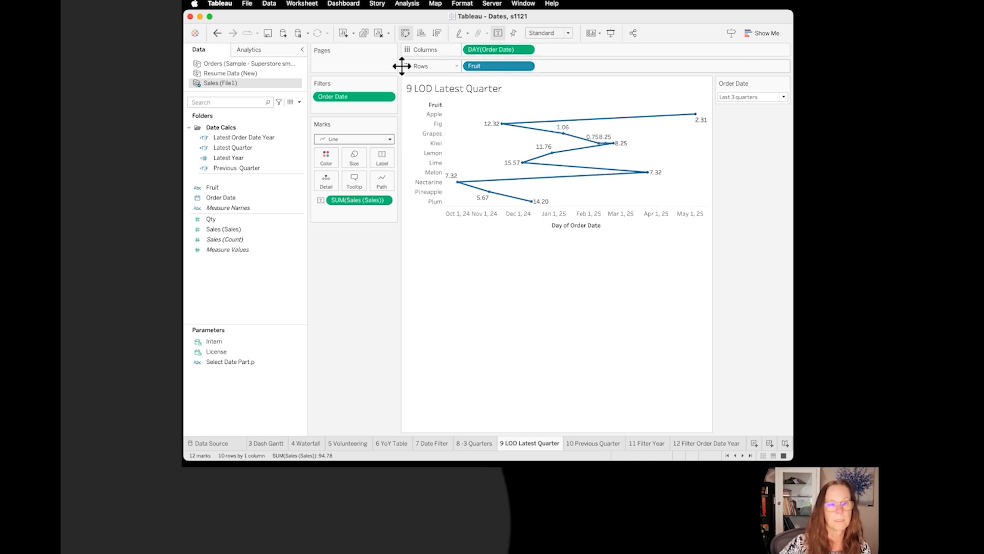
pyautogui.click(390, 140)
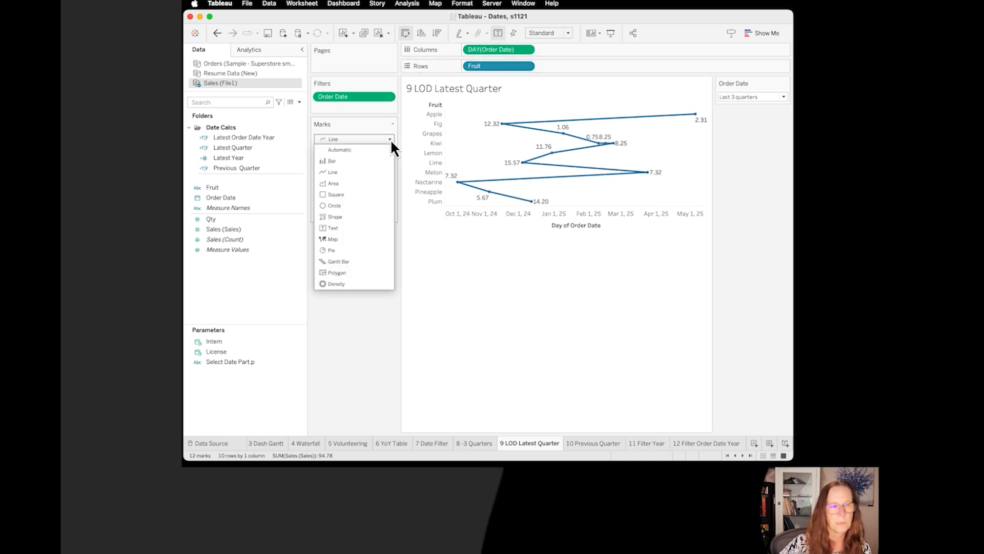
pyautogui.click(337, 161)
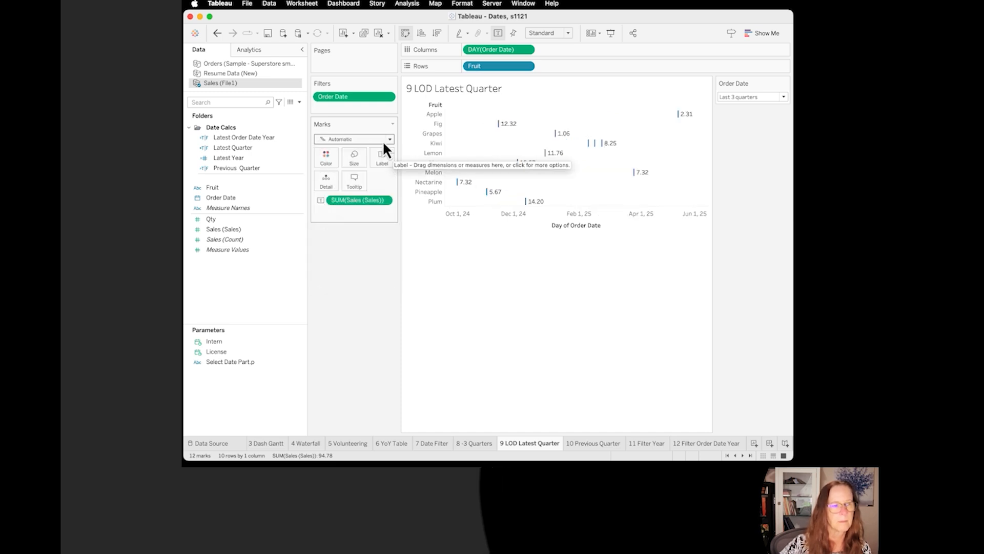
pyautogui.click(390, 139)
pyautogui.click(345, 162)
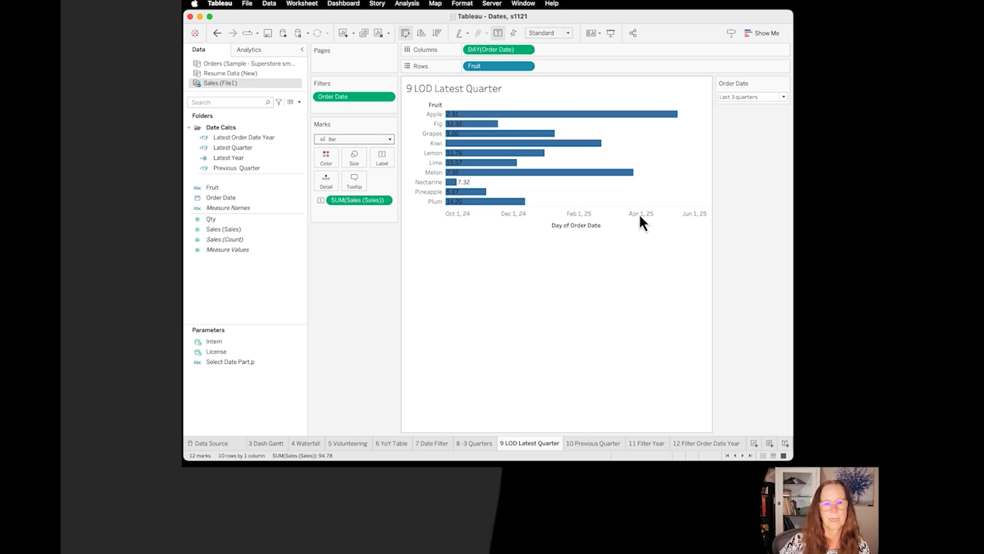
pyautogui.moveTo(656, 117)
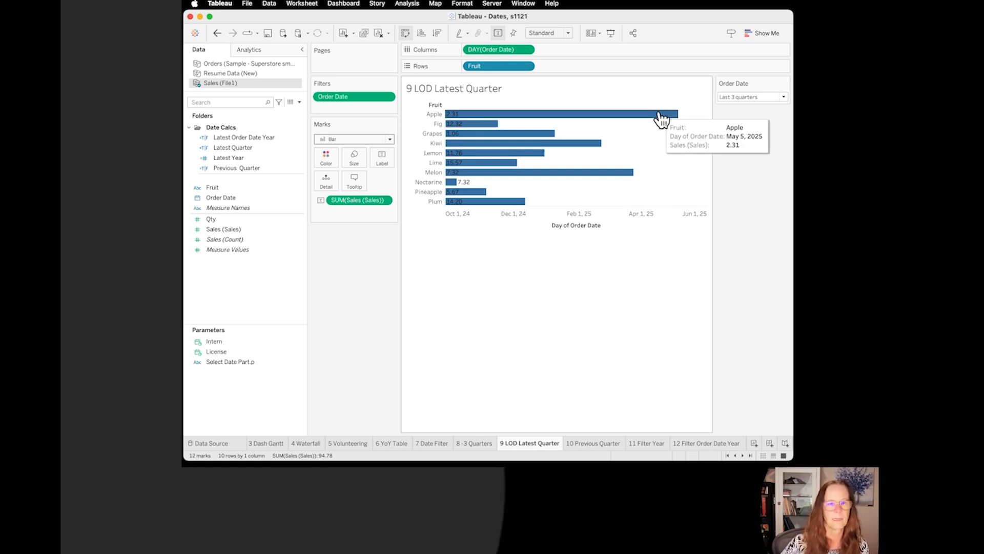